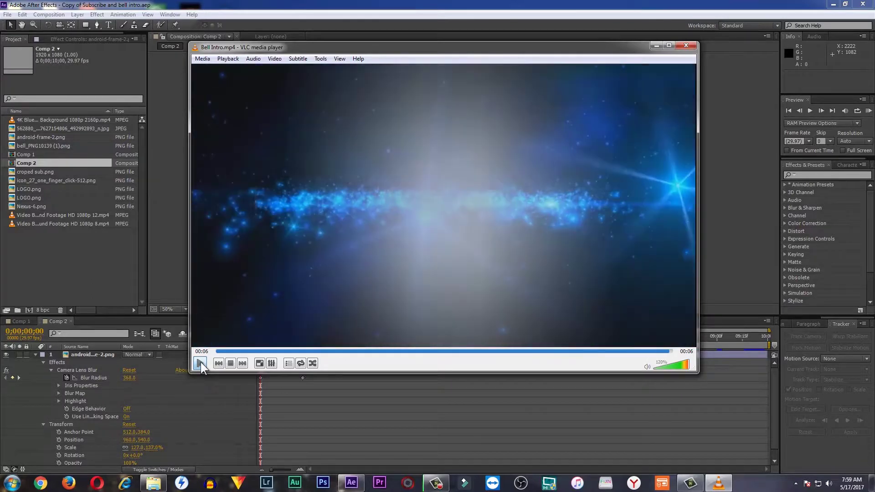
Close the intro video playback and switch to Photoshop, bringing up the YouTube channel screenshot document and moving it clear in the workspace
{"action": "left_click", "coordinate": [686, 45]}
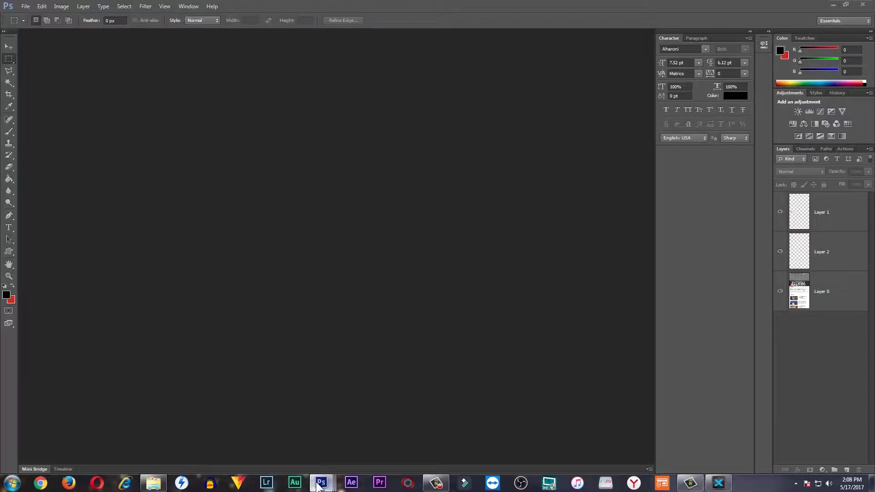
{"action": "mouse_move", "coordinate": [321, 481]}
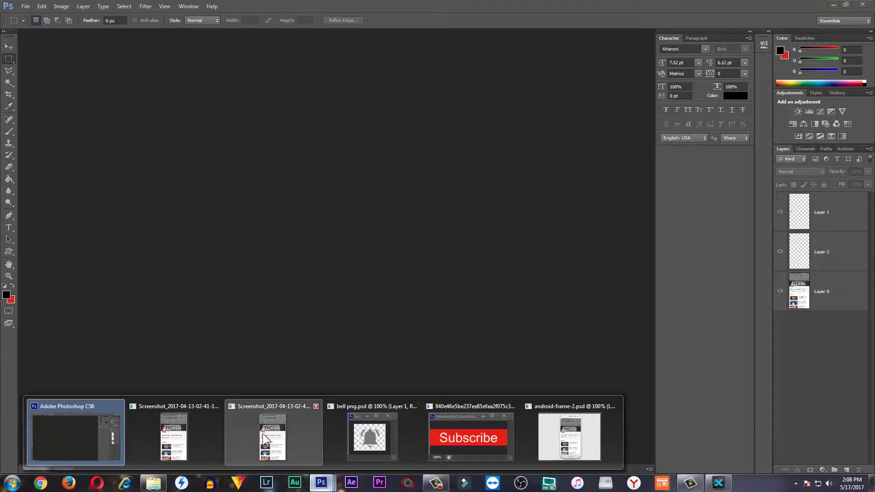
{"action": "left_click", "coordinate": [195, 435]}
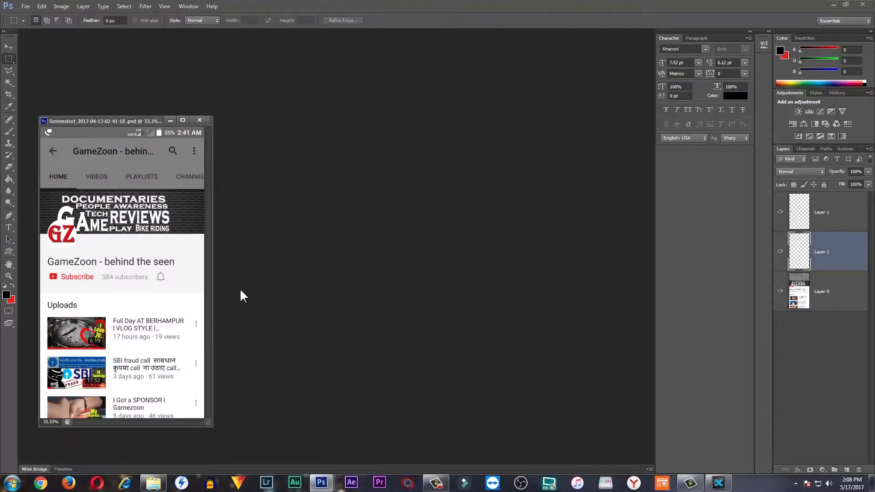
{"action": "left_click_drag", "start_coordinate": [117, 121], "coordinate": [177, 75]}
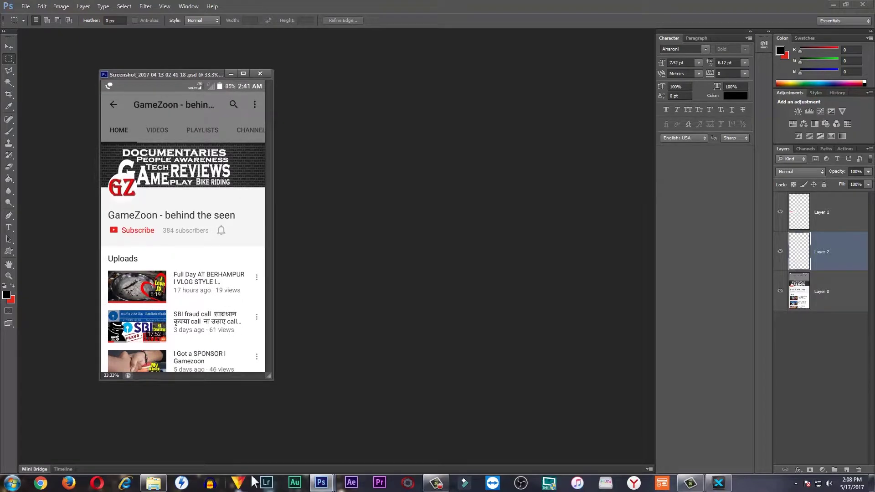
Bring up android-frame-2.psd and make Layer 2, Layer 3 and Layer 4 visible inside the phone frame
{"action": "mouse_move", "coordinate": [321, 482]}
{"action": "left_click", "coordinate": [502, 434]}
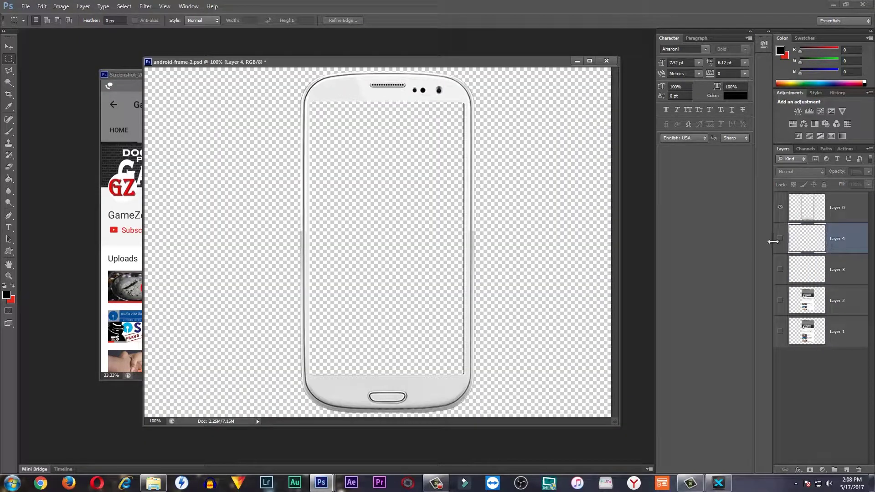
{"action": "left_click", "coordinate": [780, 301]}
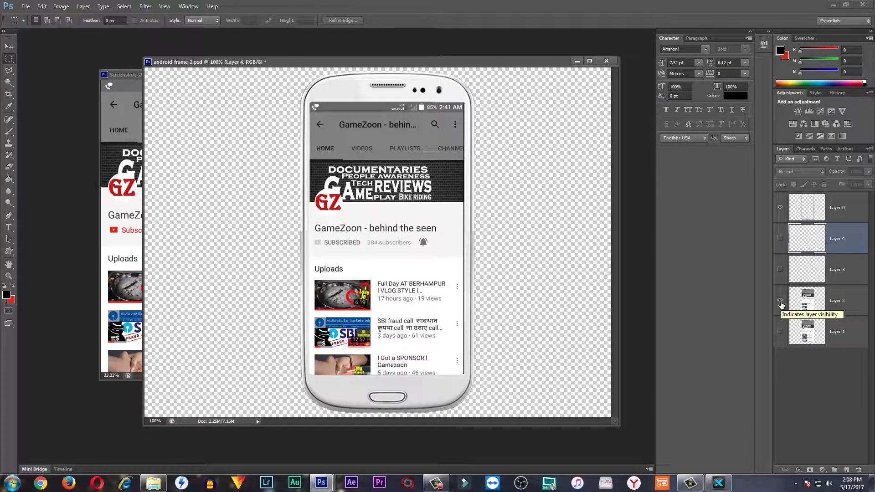
{"action": "left_click", "coordinate": [781, 270]}
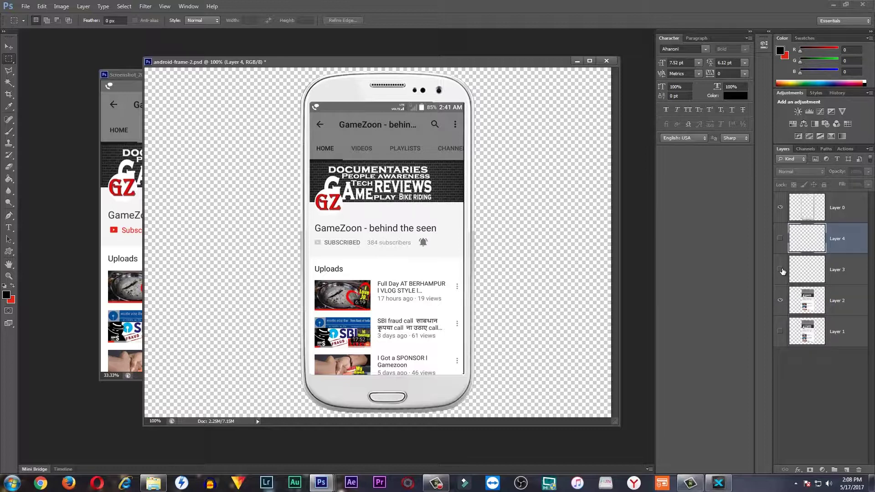
{"action": "left_click", "coordinate": [780, 238]}
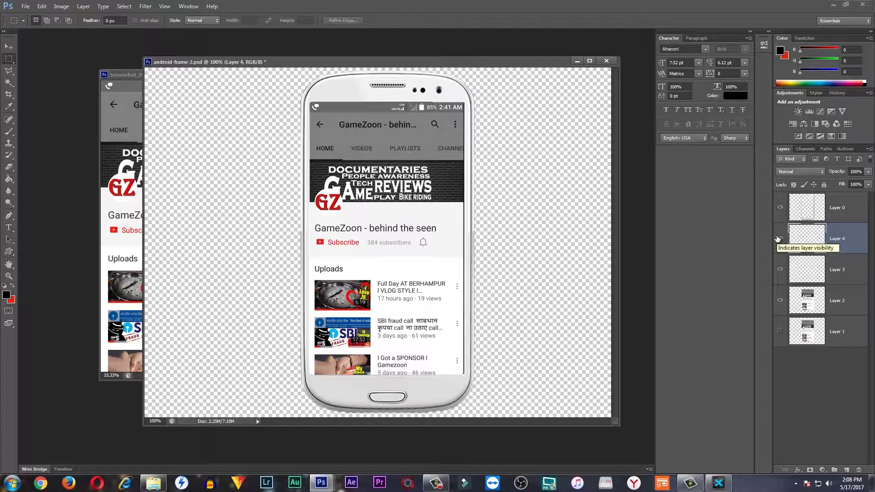
{"action": "left_click", "coordinate": [780, 239]}
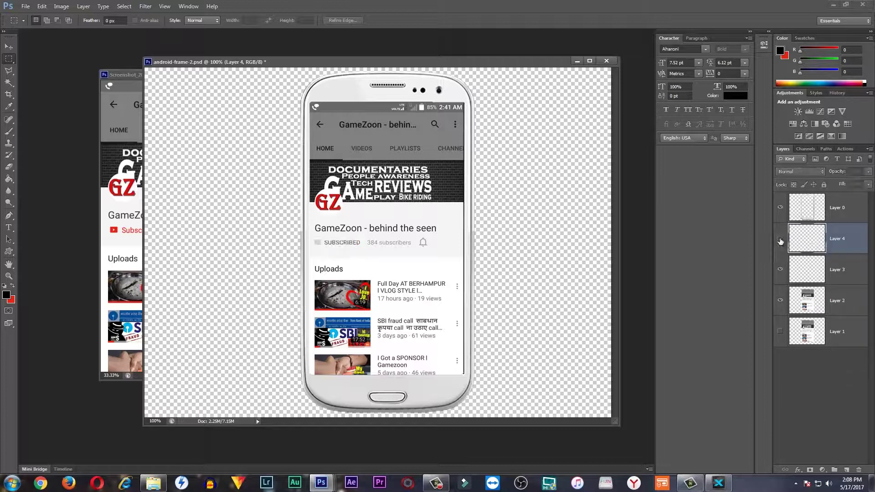
{"action": "left_click", "coordinate": [780, 239]}
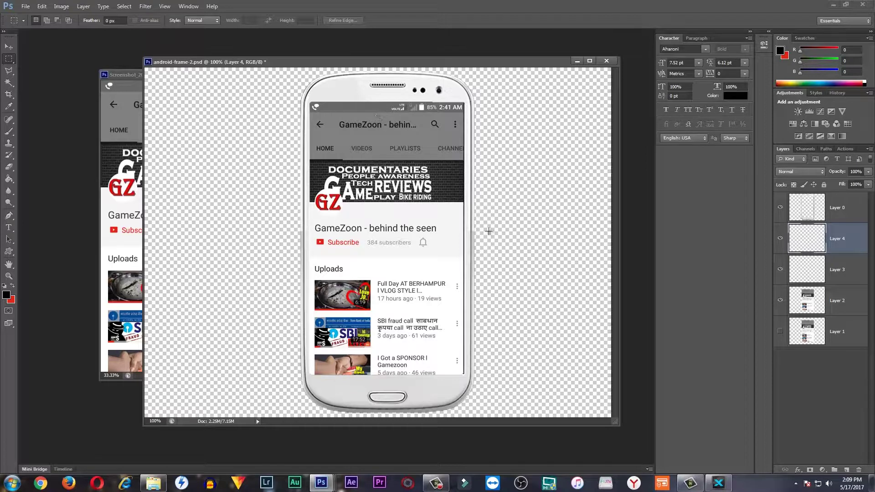
{"action": "left_click", "coordinate": [25, 6]}
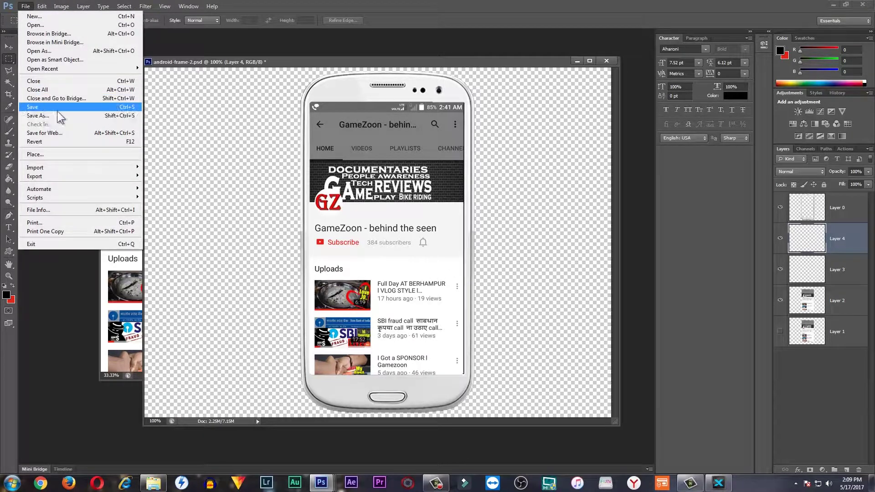
{"action": "left_click", "coordinate": [558, 106]}
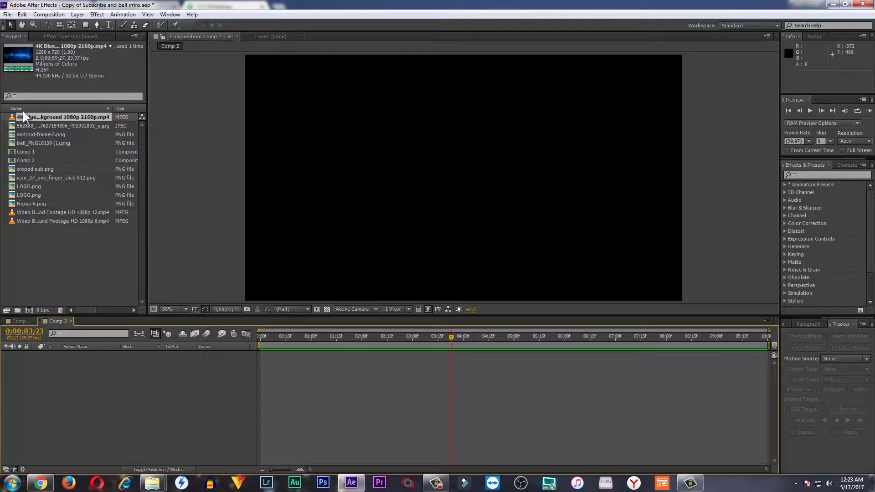
Switch to After Effects, add the 4K Blue background video to Comp 2 and scale it to about 160% by 198% to fill the frame
{"action": "left_click_drag", "start_coordinate": [34, 116], "coordinate": [82, 358]}
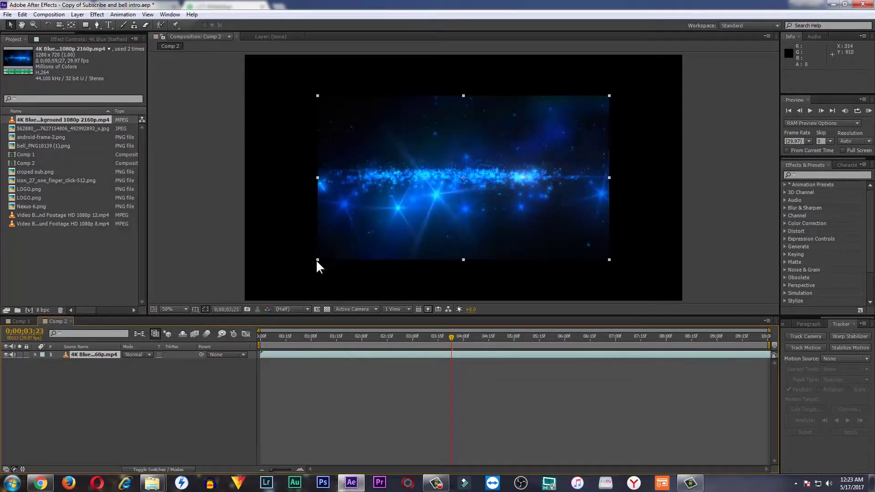
{"action": "left_click_drag", "start_coordinate": [318, 259], "coordinate": [231, 338]}
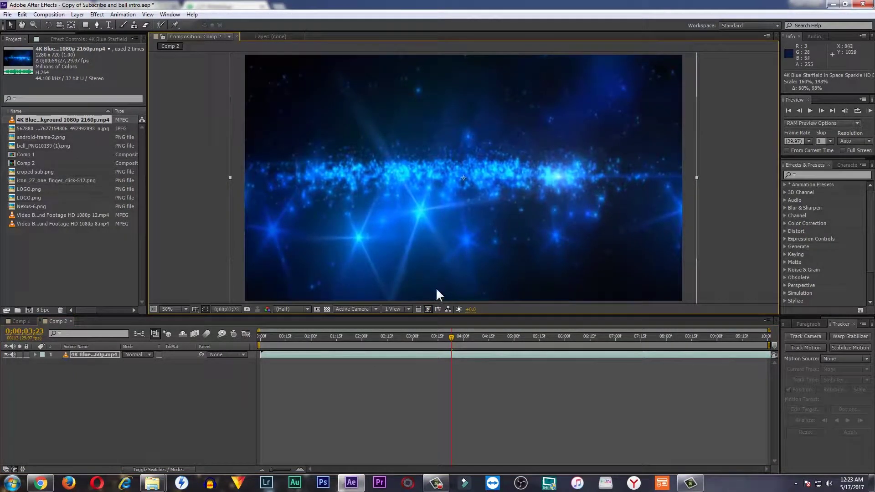
{"action": "left_click", "coordinate": [315, 398]}
{"action": "left_click_drag", "start_coordinate": [455, 335], "coordinate": [445, 351]}
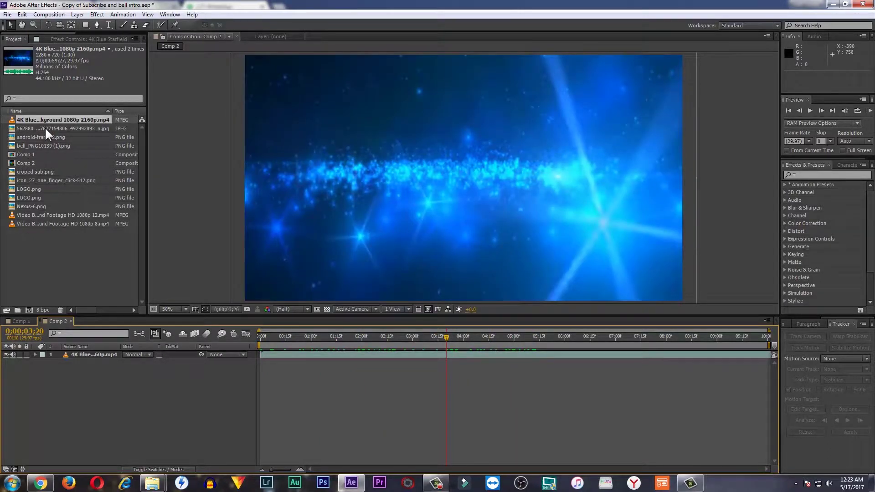
Add android-frame-2.png to Comp 2 above the background video and enlarge it to about 127%
{"action": "left_click", "coordinate": [30, 197]}
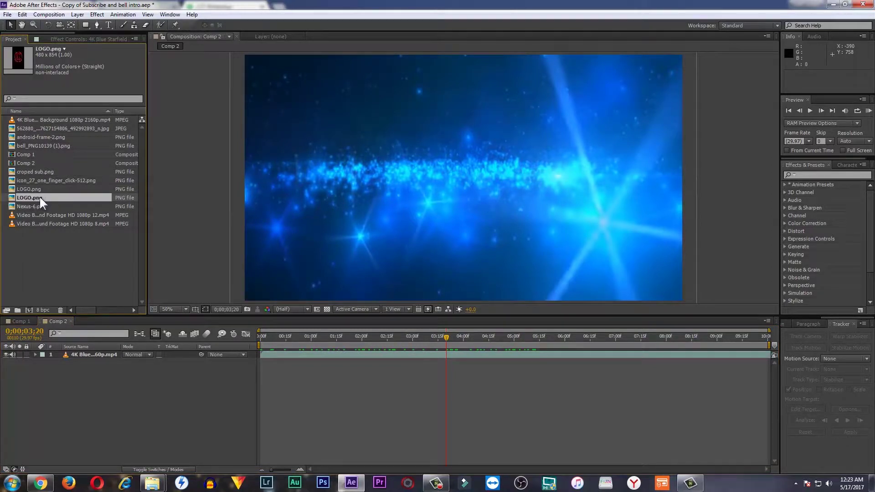
{"action": "left_click", "coordinate": [39, 189]}
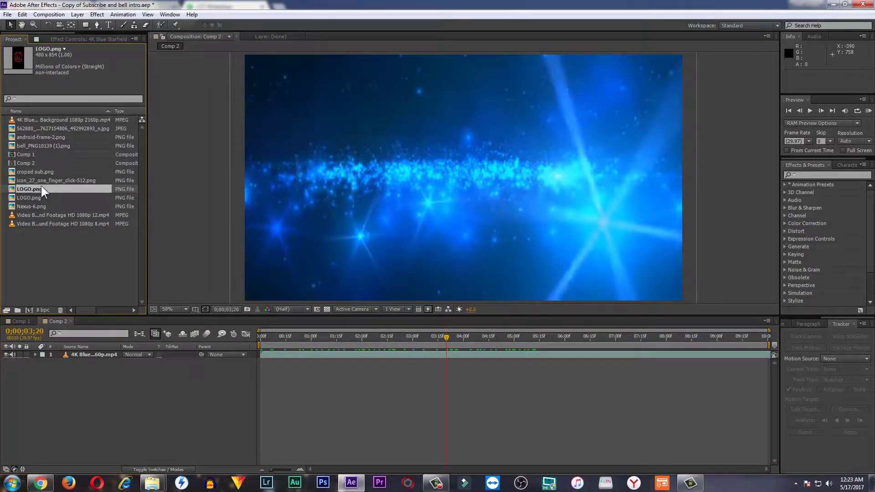
{"action": "left_click", "coordinate": [46, 180]}
{"action": "left_click", "coordinate": [45, 172]}
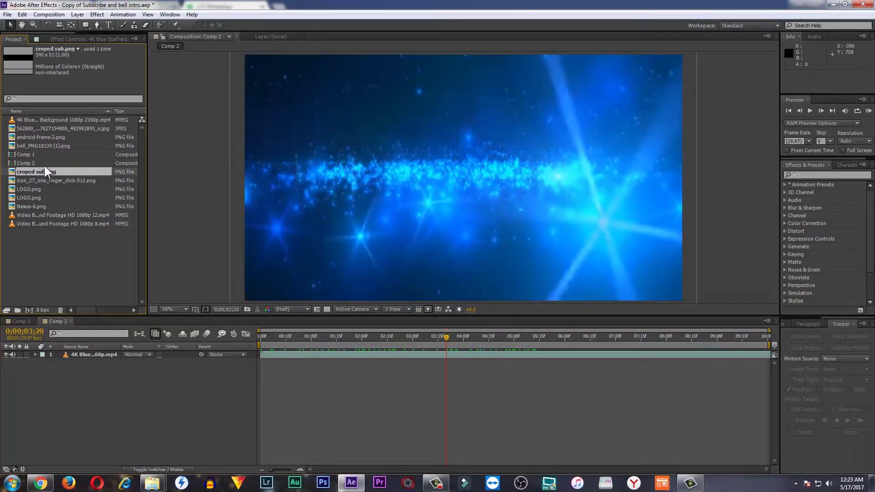
{"action": "left_click", "coordinate": [45, 138]}
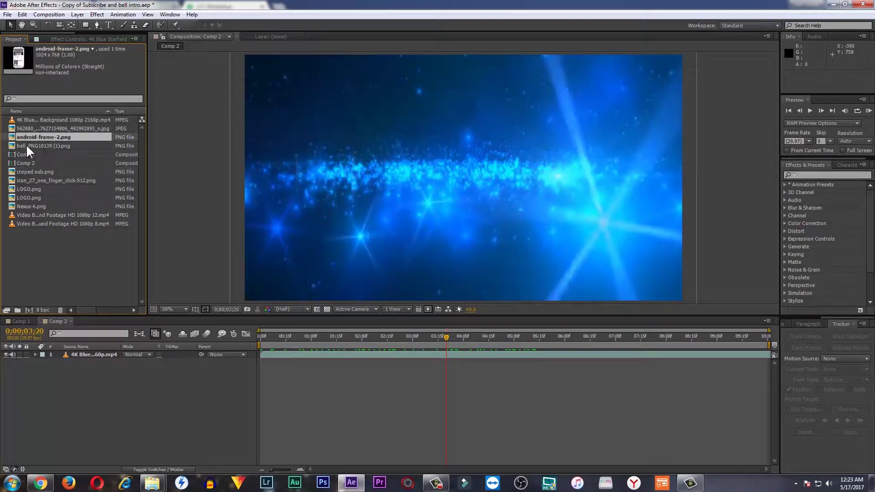
{"action": "left_click_drag", "start_coordinate": [48, 135], "coordinate": [155, 349]}
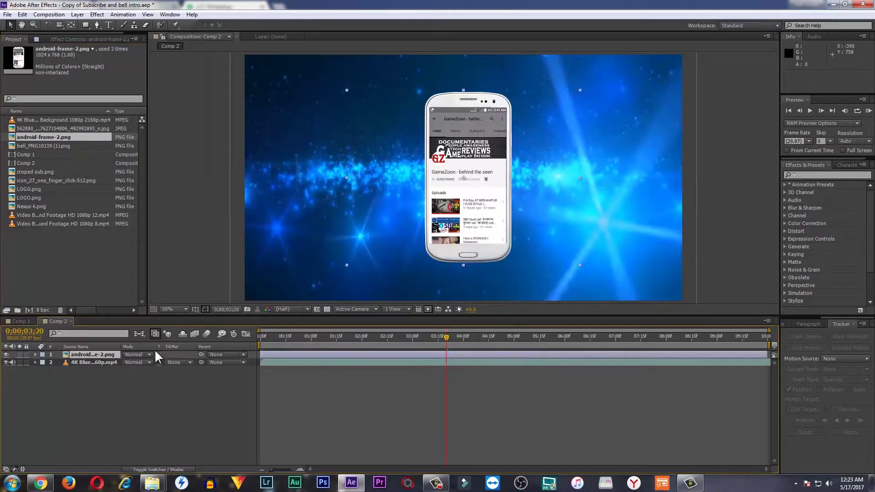
{"action": "left_click", "coordinate": [457, 221]}
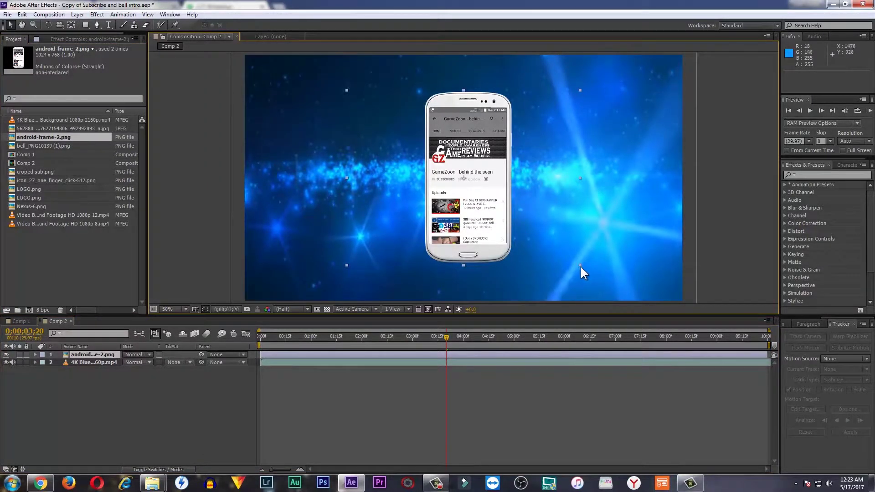
{"action": "left_click_drag", "start_coordinate": [581, 264], "coordinate": [612, 297]}
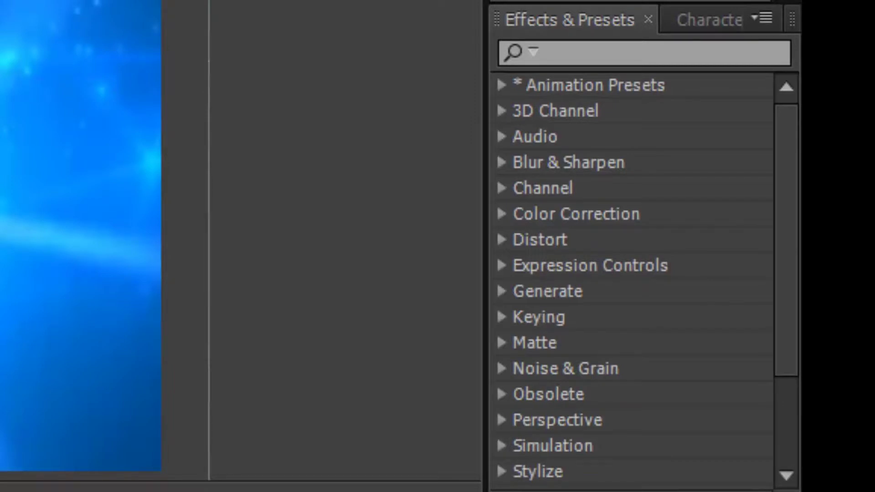
Search the effects and presets for "blur"
{"action": "left_click", "coordinate": [636, 54]}
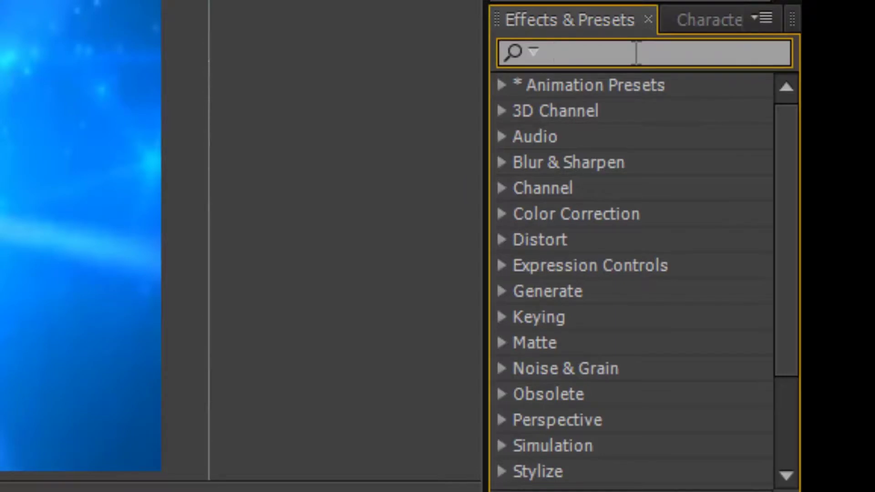
{"action": "type", "text": "blu"}
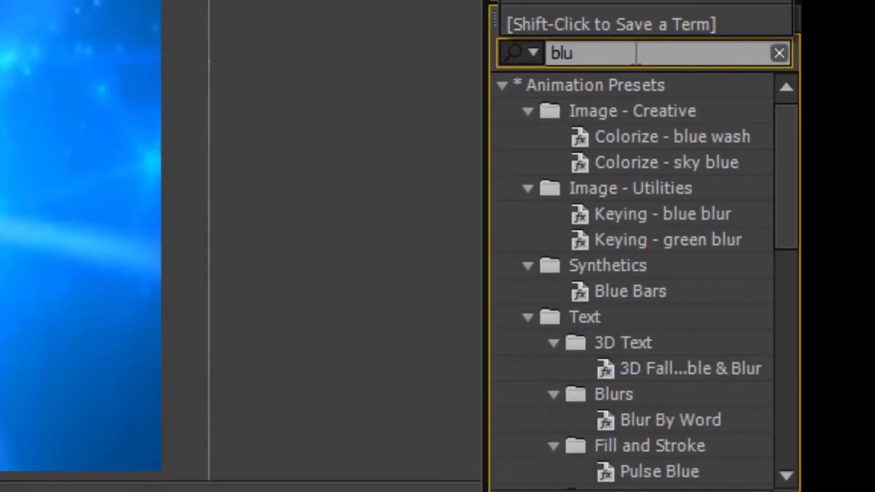
{"action": "type", "text": "r"}
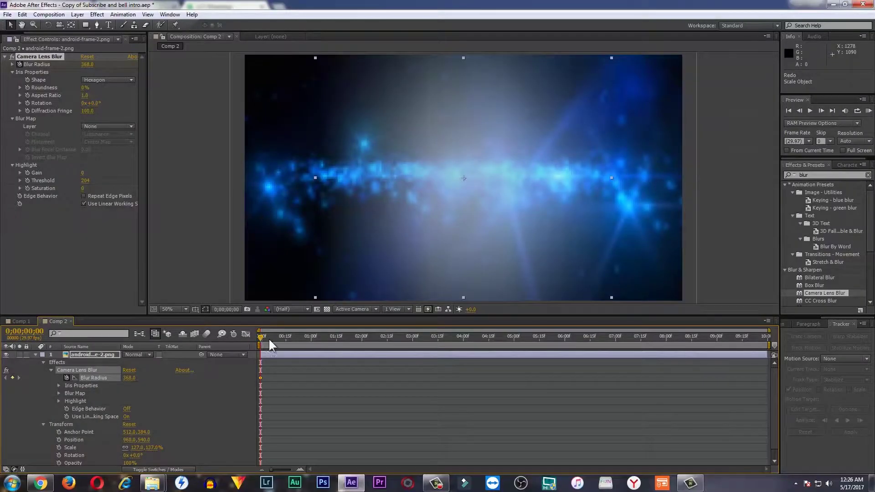
Keyframe the phone layer's Camera Lens Blur radius to 0 at 0;00;00;25 and run a RAM preview of the animation
{"action": "left_click_drag", "start_coordinate": [269, 338], "coordinate": [303, 345]}
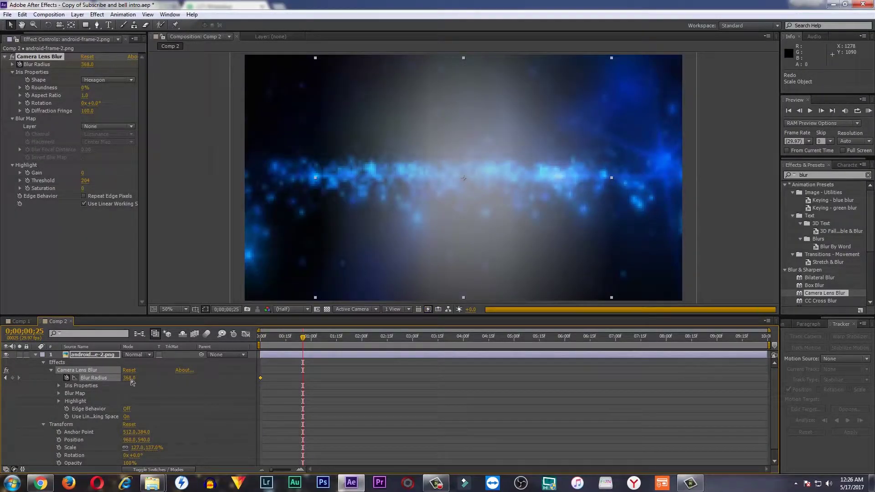
{"action": "left_click_drag", "start_coordinate": [131, 381], "coordinate": [17, 389]}
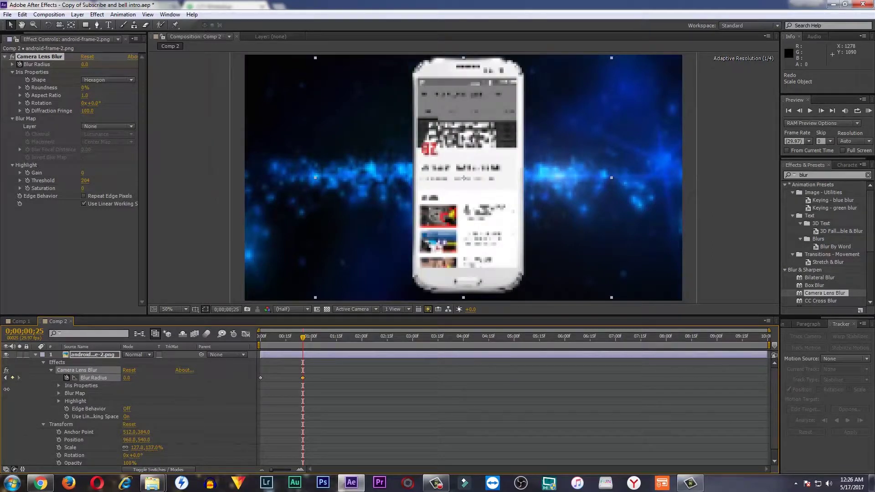
{"action": "key", "text": "KP_0"}
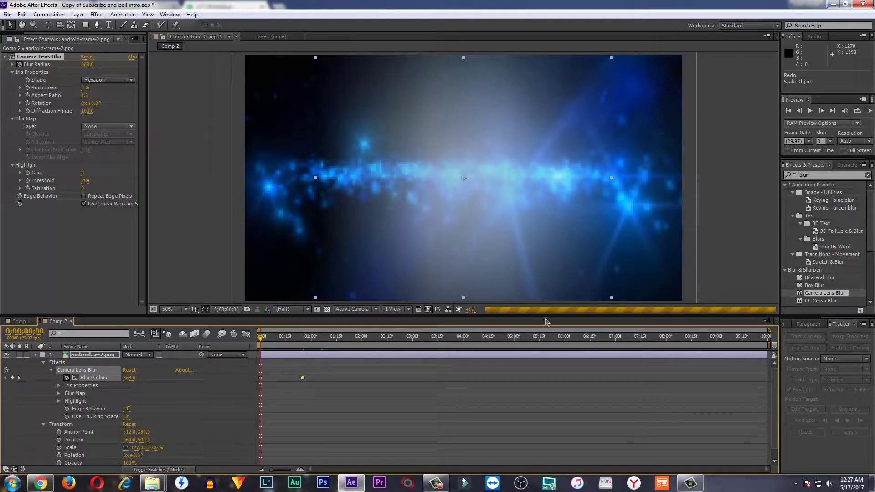
{"action": "left_click", "coordinate": [870, 111]}
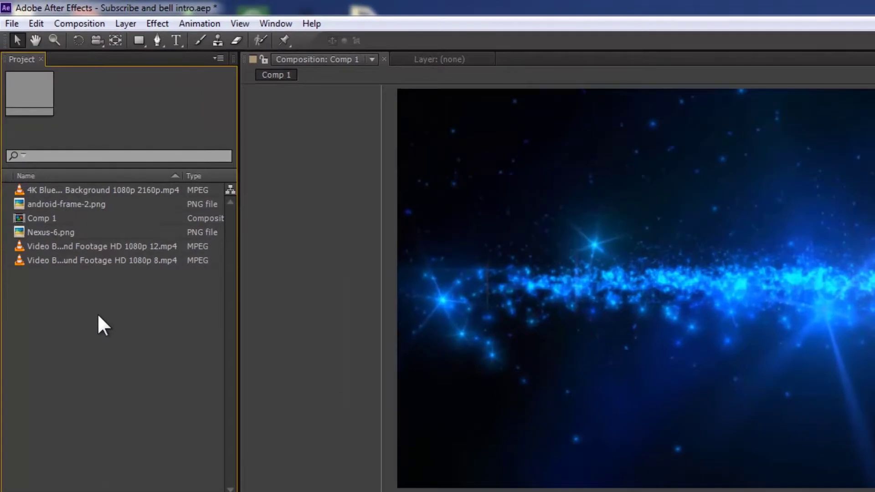
Import croped sub.png from the Desktop as footage and place it in Comp 1 above the android-frame-2.png layer
{"action": "right_click", "coordinate": [60, 194]}
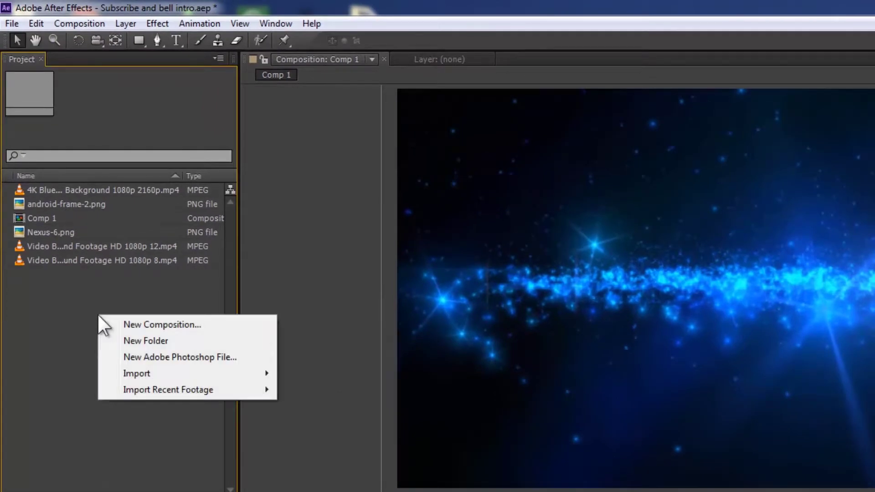
{"action": "mouse_move", "coordinate": [255, 373]}
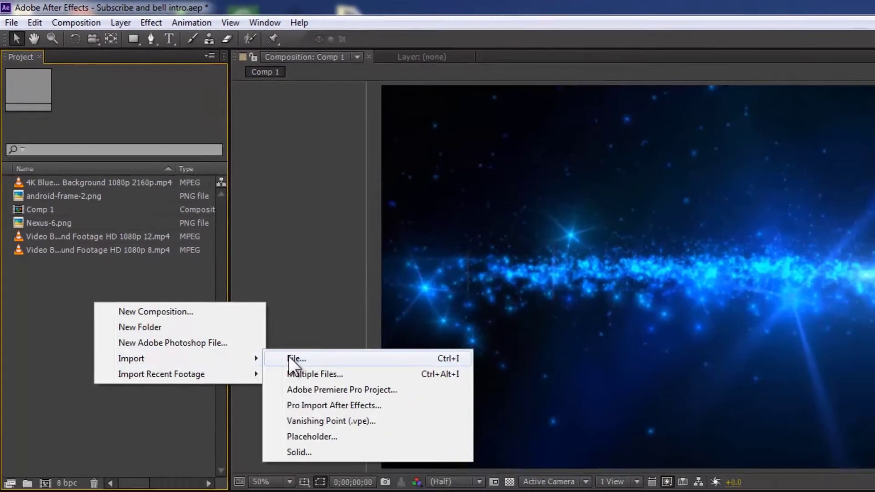
{"action": "left_click", "coordinate": [292, 359]}
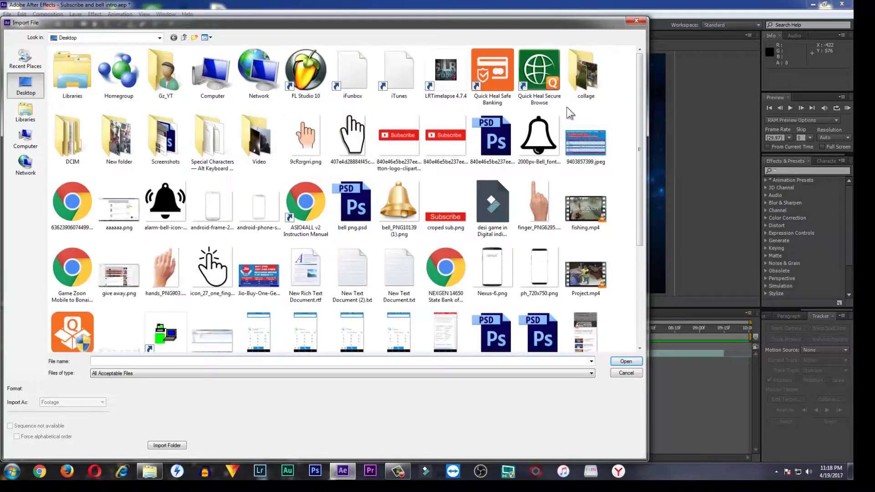
{"action": "mouse_move", "coordinate": [641, 119]}
{"action": "left_mouse_down"}
{"action": "mouse_move", "coordinate": [635, 233]}
{"action": "mouse_move", "coordinate": [633, 120]}
{"action": "left_mouse_up"}
{"action": "left_click", "coordinate": [447, 212]}
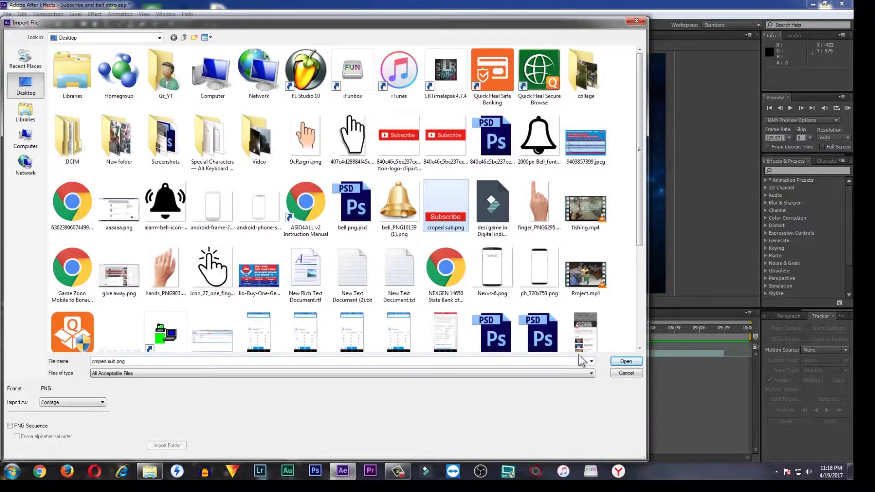
{"action": "left_click", "coordinate": [626, 362]}
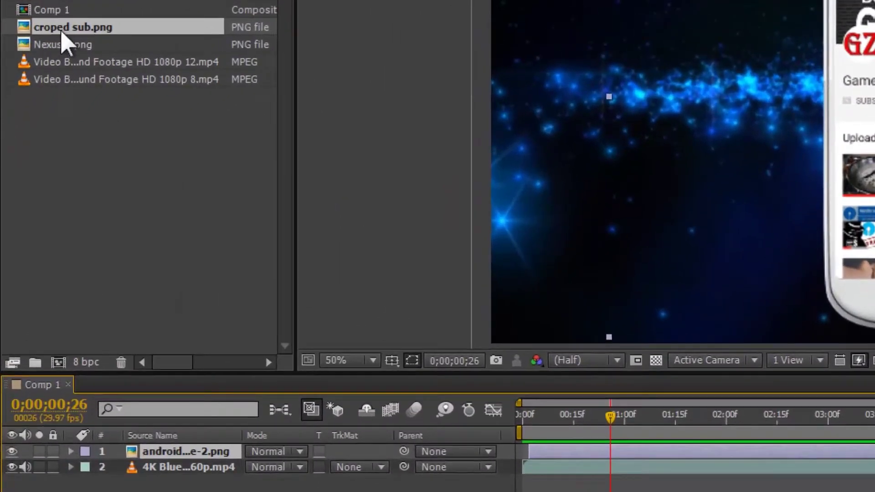
{"action": "left_click_drag", "start_coordinate": [69, 36], "coordinate": [292, 452]}
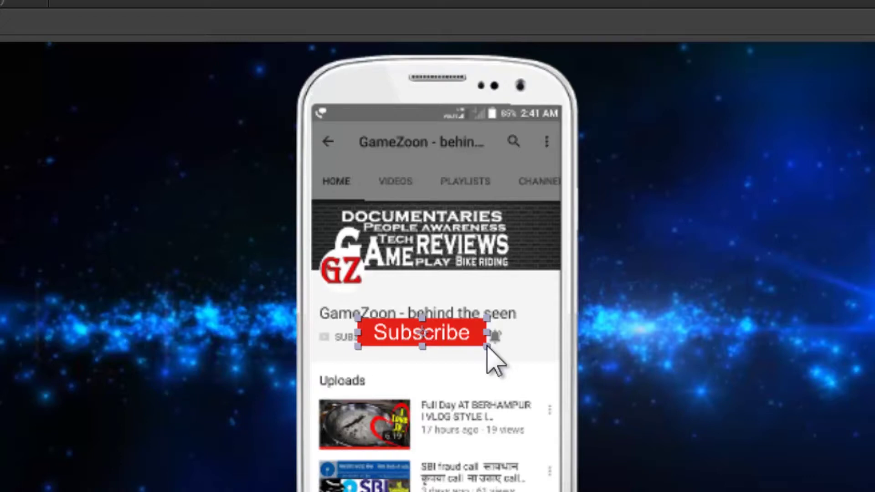
Shrink the croped sub.png layer to about 57% and align it over the phone's SUBSCRIBED label at position 838, 549
{"action": "left_click_drag", "start_coordinate": [487, 347], "coordinate": [404, 348]}
{"action": "left_click", "coordinate": [391, 347]}
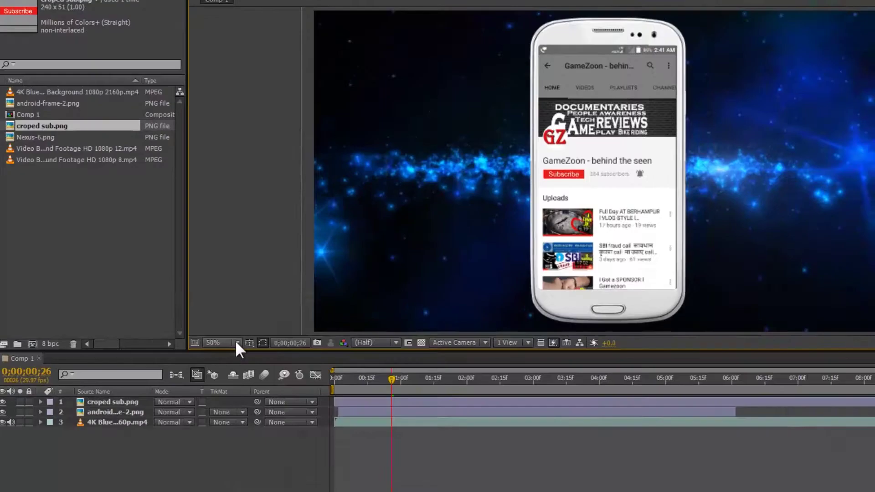
{"action": "left_click", "coordinate": [184, 309]}
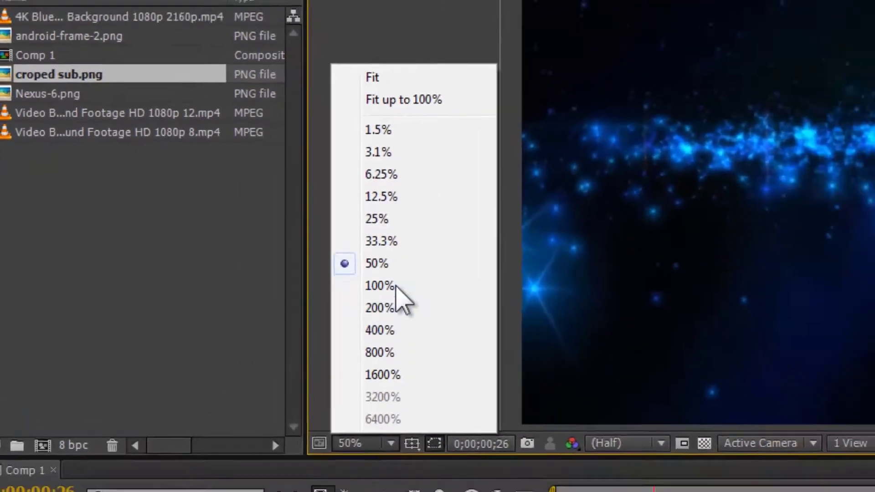
{"action": "left_click", "coordinate": [430, 298]}
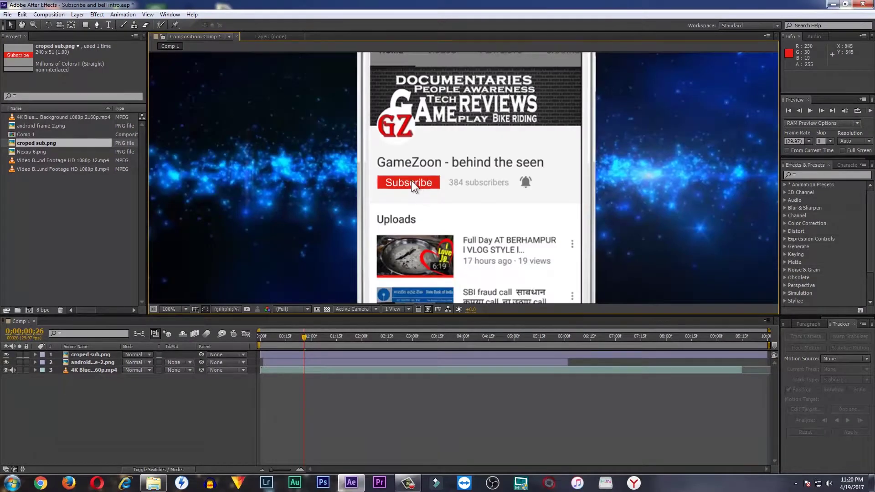
{"action": "left_click", "coordinate": [414, 182]}
{"action": "key", "text": "Up"}
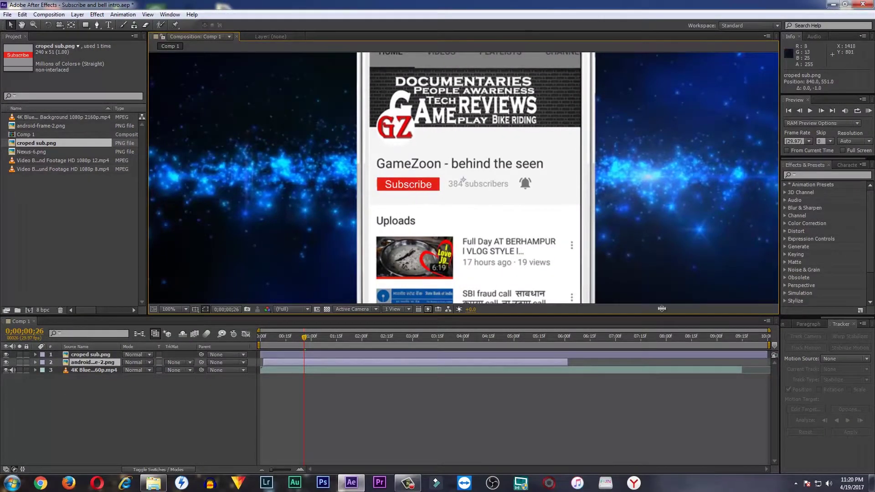
{"action": "key", "text": "Left"}
{"action": "key", "text": "Left"}
{"action": "left_click", "coordinate": [185, 310]}
{"action": "left_click", "coordinate": [196, 252]}
{"action": "left_click", "coordinate": [352, 266]}
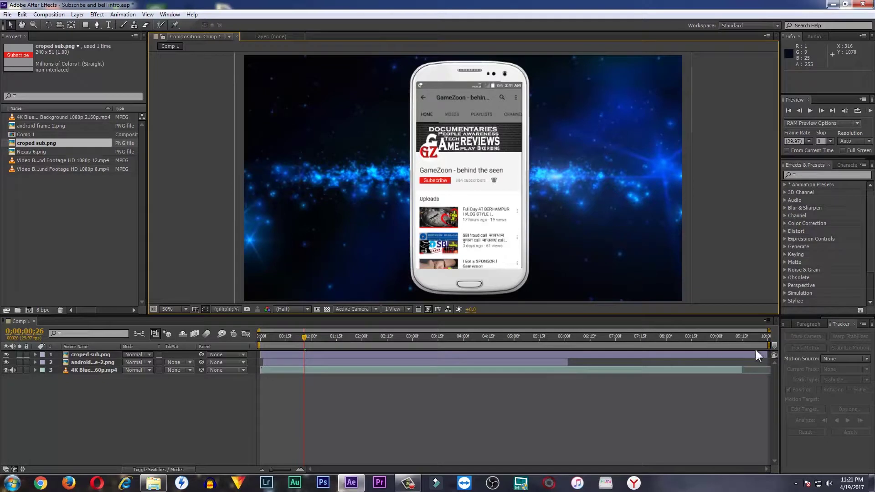
Trim the croped sub.png layer to a duration of 0;00;05;15 and slide it to start at 0;00;00;09
{"action": "left_click_drag", "start_coordinate": [638, 351], "coordinate": [618, 351]}
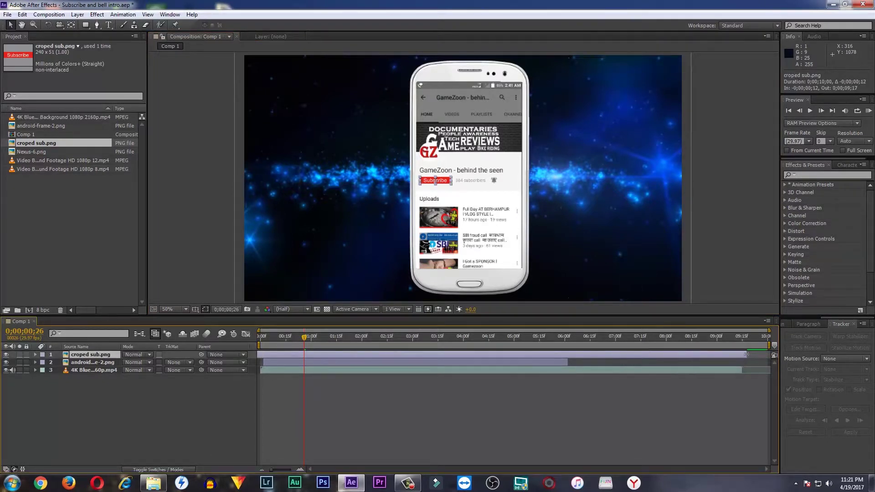
{"action": "left_click_drag", "start_coordinate": [747, 355], "coordinate": [520, 354]}
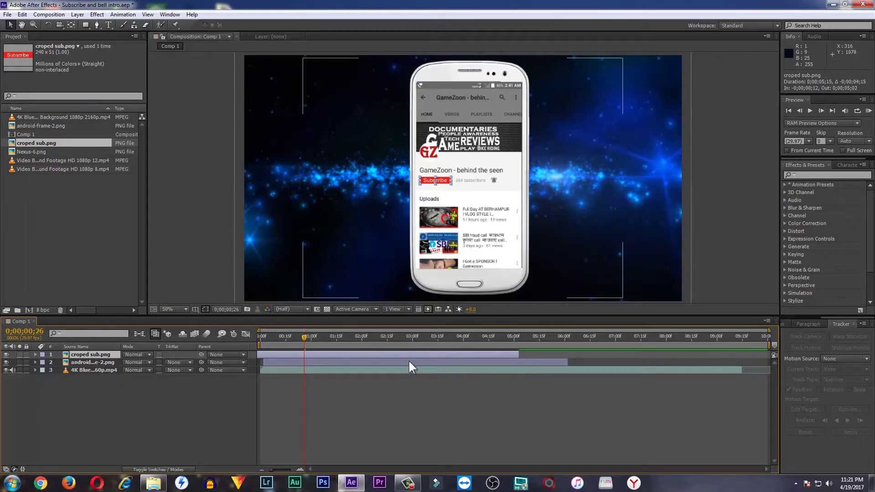
{"action": "left_click_drag", "start_coordinate": [398, 354], "coordinate": [434, 354]}
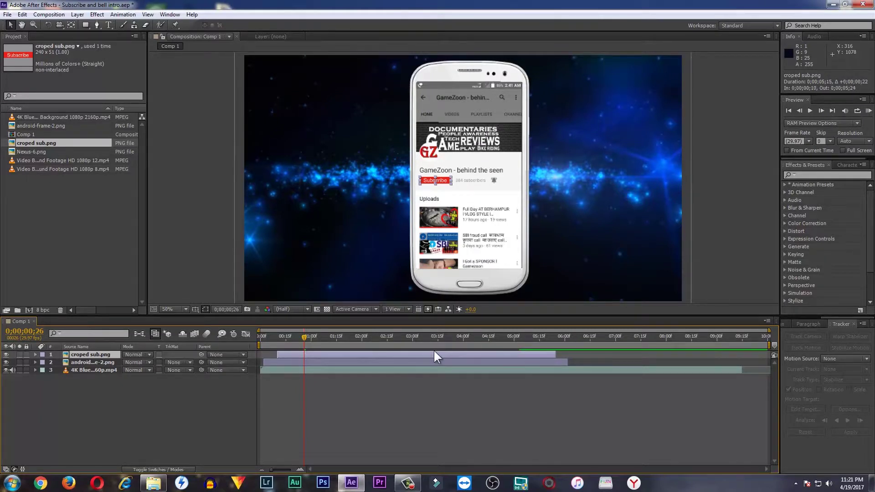
{"action": "left_click_drag", "start_coordinate": [371, 355], "coordinate": [368, 355]}
Align the start of the croped sub.png layer with the phone layer's first Blur Radius keyframe at 0;00;00;10
{"action": "left_click", "coordinate": [36, 363]}
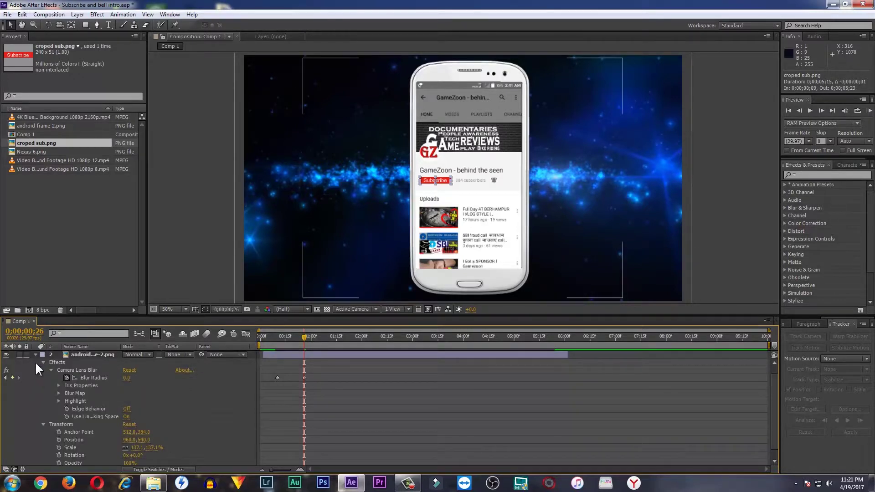
{"action": "left_click", "coordinate": [278, 377]}
{"action": "left_click", "coordinate": [278, 337]}
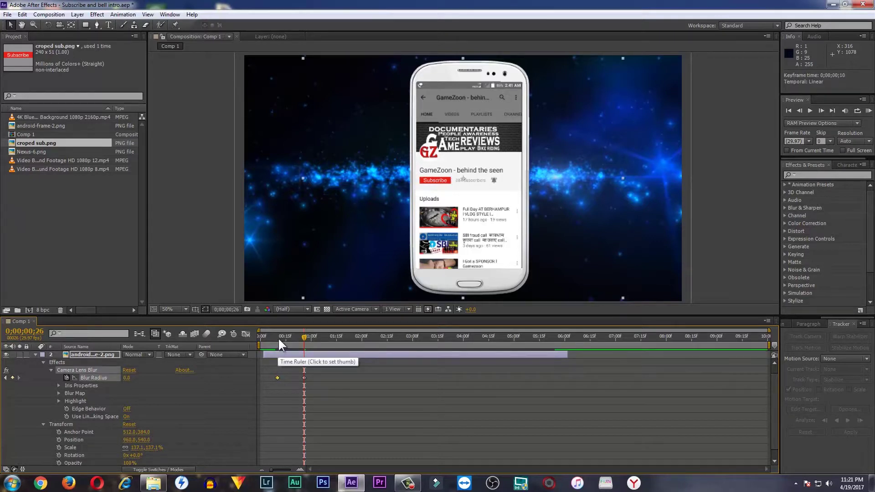
{"action": "left_click_drag", "start_coordinate": [279, 336], "coordinate": [277, 335]}
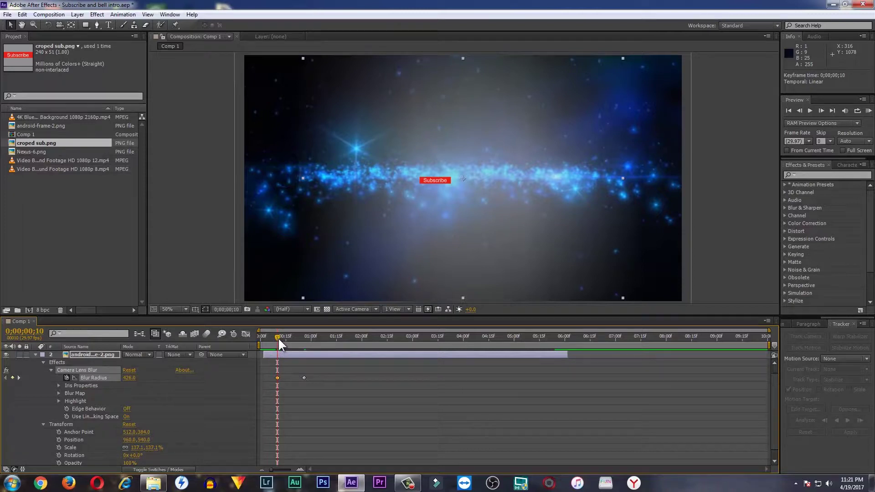
{"action": "left_click_drag", "start_coordinate": [772, 420], "coordinate": [778, 389]}
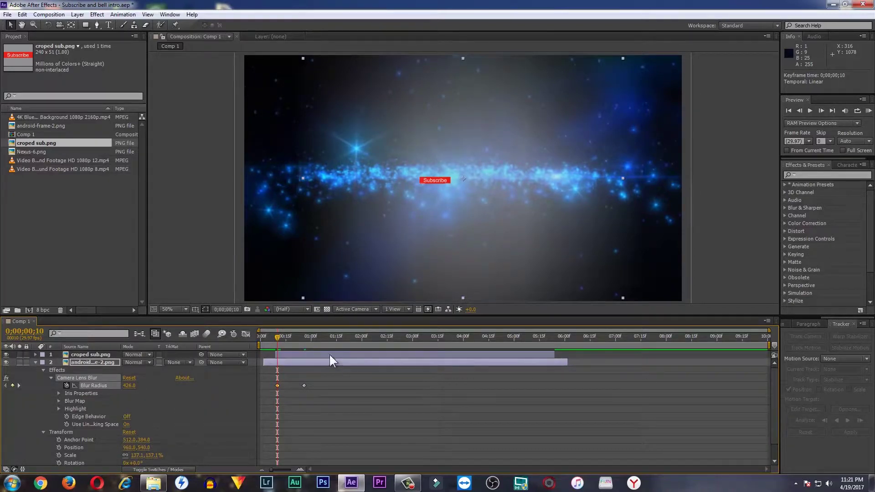
{"action": "left_click_drag", "start_coordinate": [321, 355], "coordinate": [323, 354]}
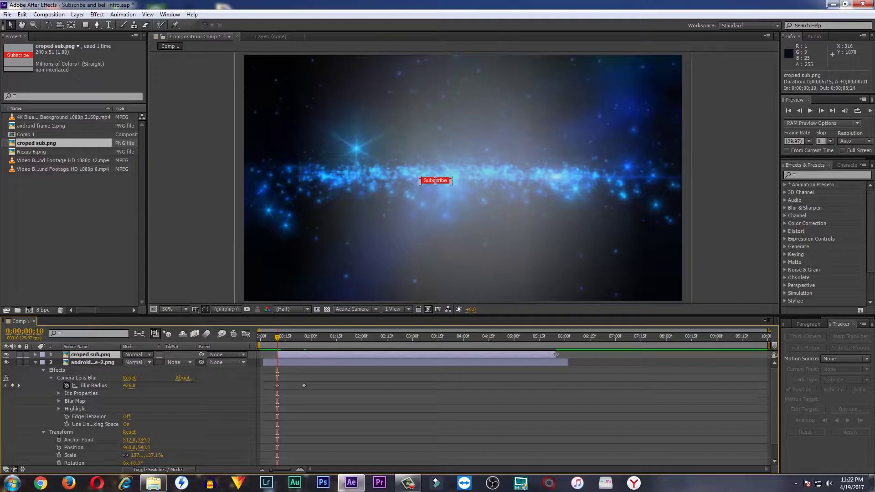
Move the croped sub.png layer to start at the second Blur Radius keyframe, 0;00;00;26, and trim its end to 0;00;02;15
{"action": "left_click_drag", "start_coordinate": [275, 336], "coordinate": [303, 348]}
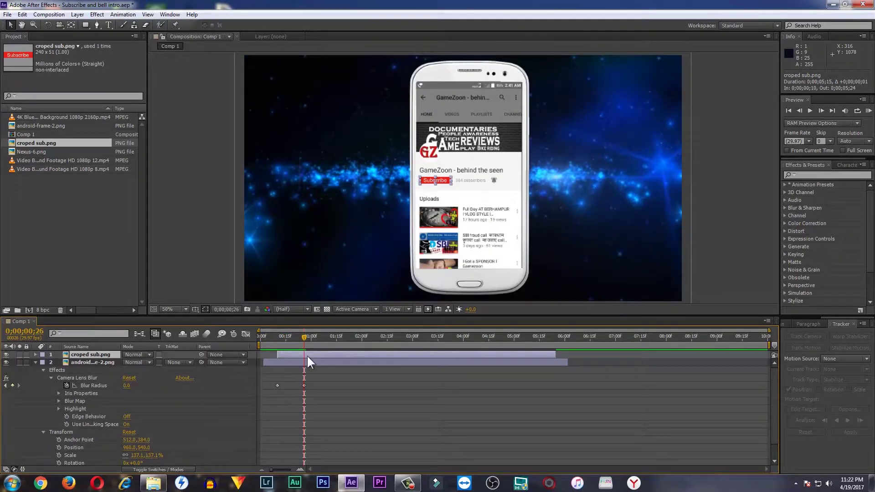
{"action": "left_click_drag", "start_coordinate": [292, 355], "coordinate": [319, 355]}
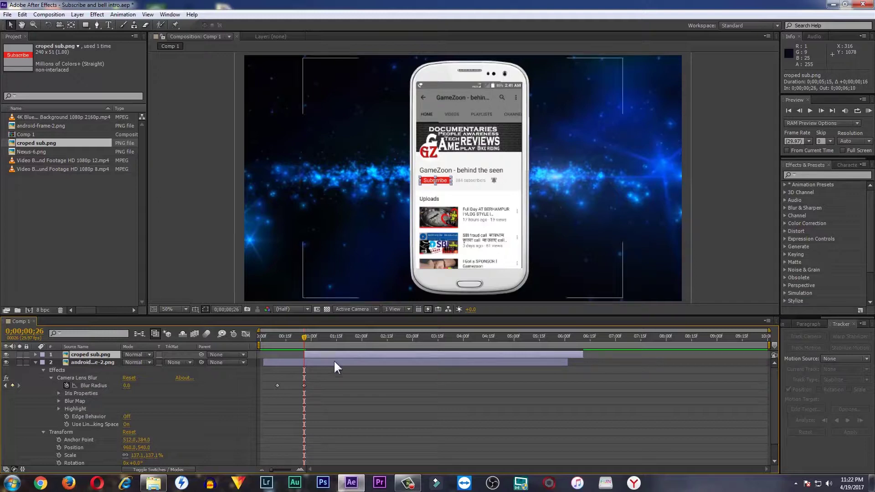
{"action": "mouse_move", "coordinate": [305, 337]}
{"action": "left_mouse_down"}
{"action": "mouse_move", "coordinate": [257, 333]}
{"action": "mouse_move", "coordinate": [304, 343]}
{"action": "left_mouse_up"}
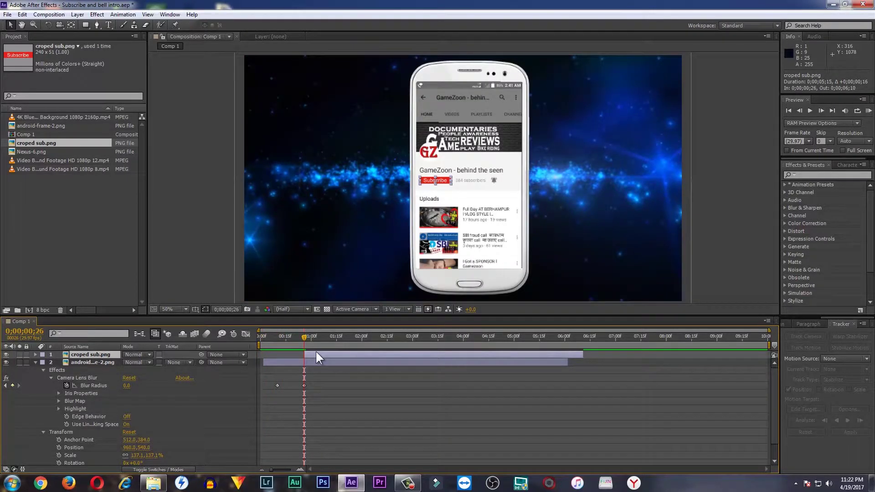
{"action": "left_click", "coordinate": [733, 221]}
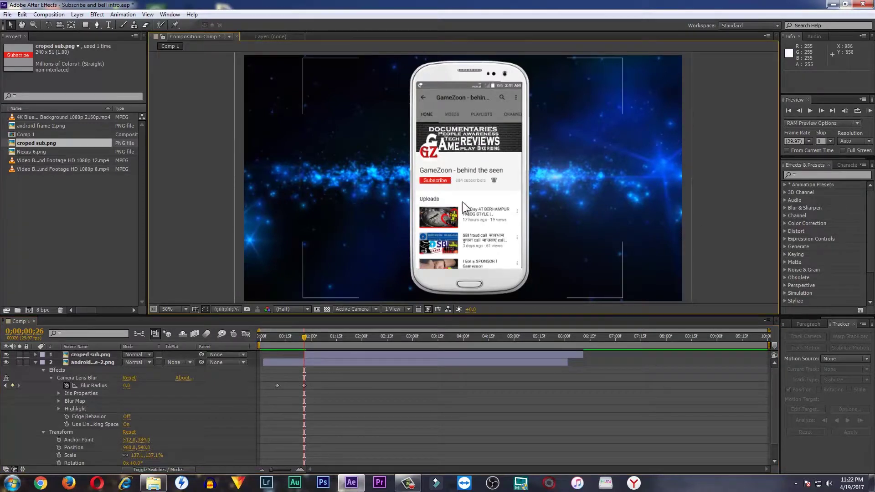
{"action": "left_click_drag", "start_coordinate": [584, 354], "coordinate": [362, 367]}
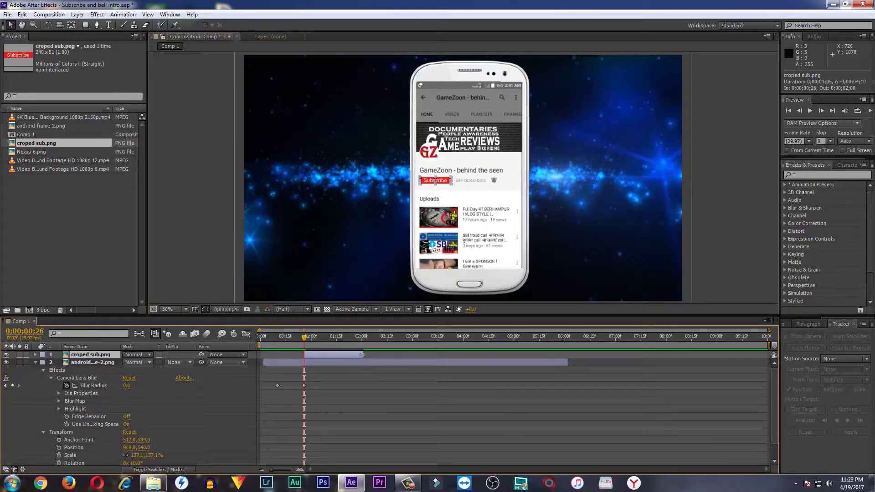
{"action": "left_click_drag", "start_coordinate": [362, 355], "coordinate": [387, 355]}
Keyframe the croped sub.png layer's Scale at 57.2% at 0;00;00;26 and 97.2% at 0;00;01;13
{"action": "left_click_drag", "start_coordinate": [304, 336], "coordinate": [332, 337]}
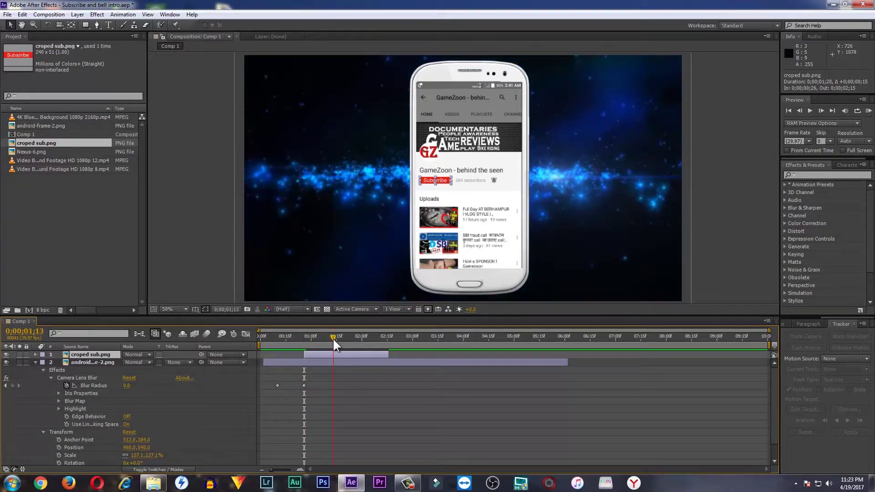
{"action": "left_click", "coordinate": [35, 355]}
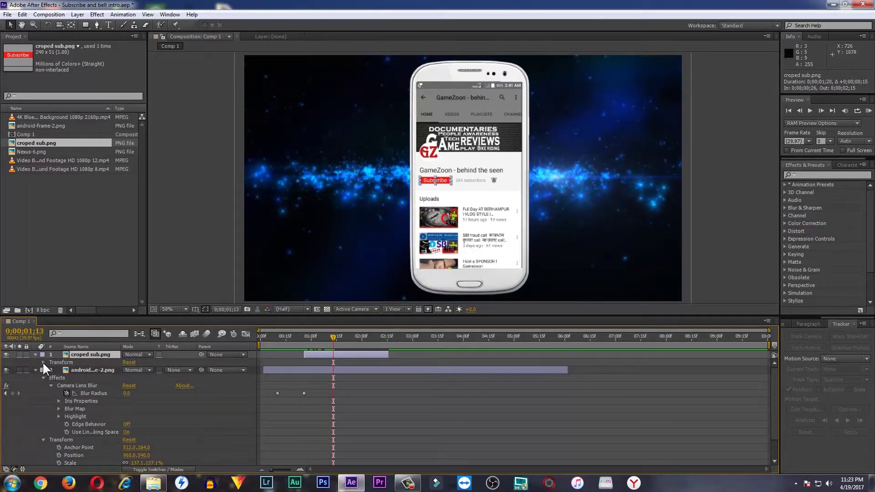
{"action": "left_click", "coordinate": [43, 362]}
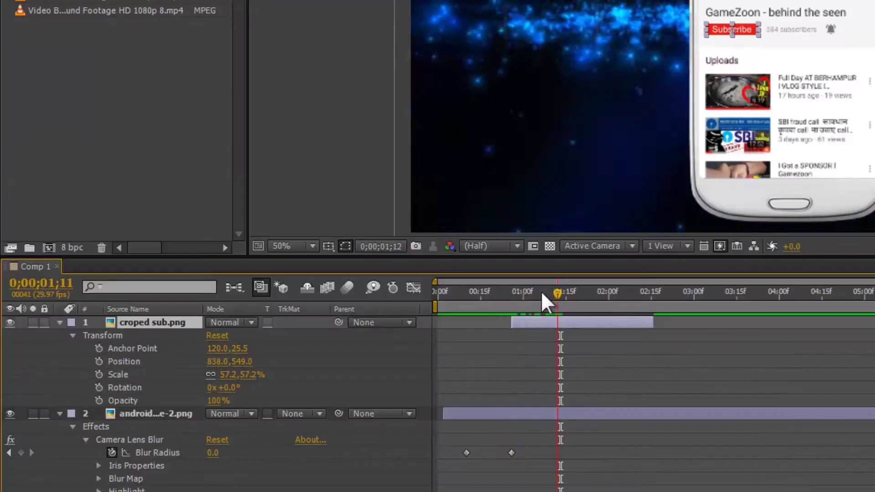
{"action": "left_click_drag", "start_coordinate": [332, 336], "coordinate": [306, 337]}
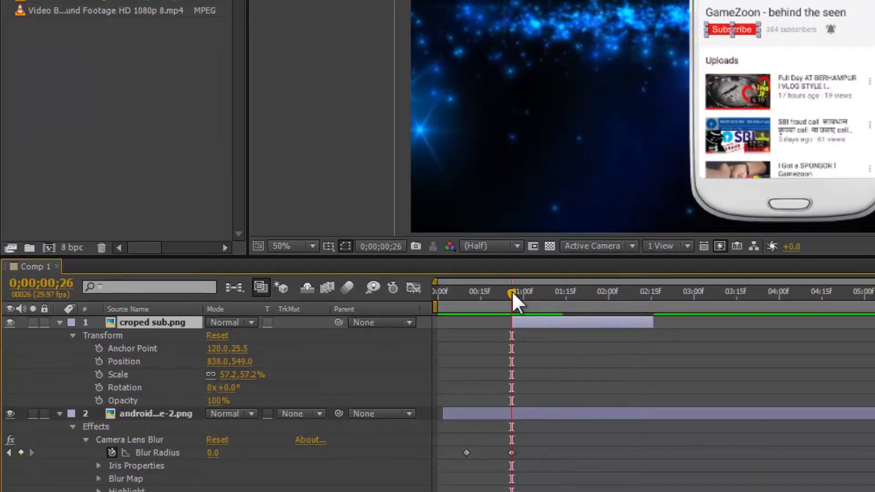
{"action": "left_click", "coordinate": [99, 375]}
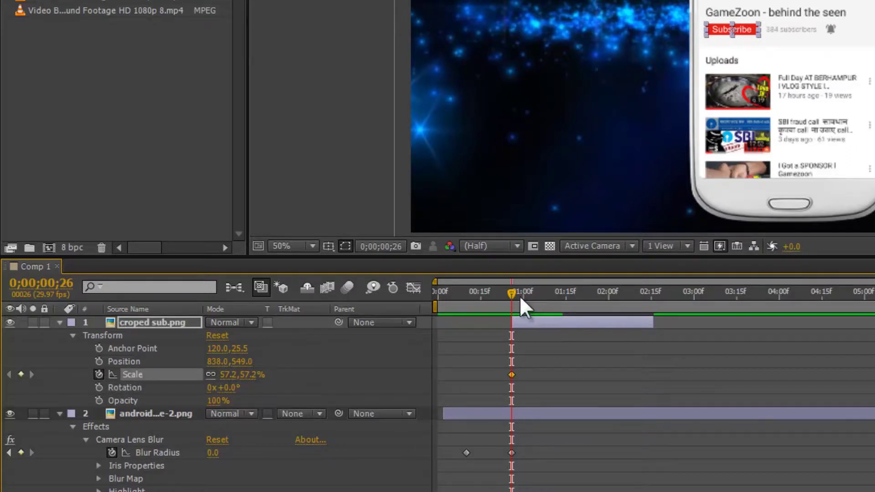
{"action": "left_click_drag", "start_coordinate": [512, 292], "coordinate": [560, 294]}
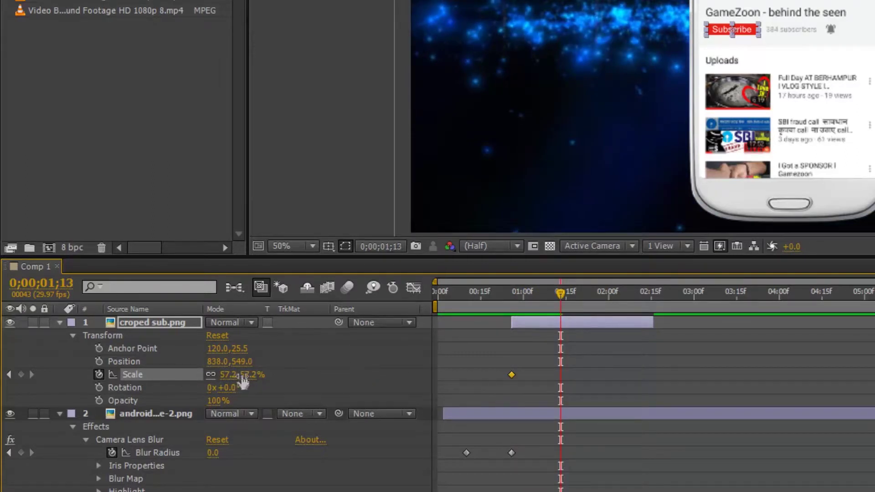
{"action": "left_click_drag", "start_coordinate": [242, 376], "coordinate": [276, 378]}
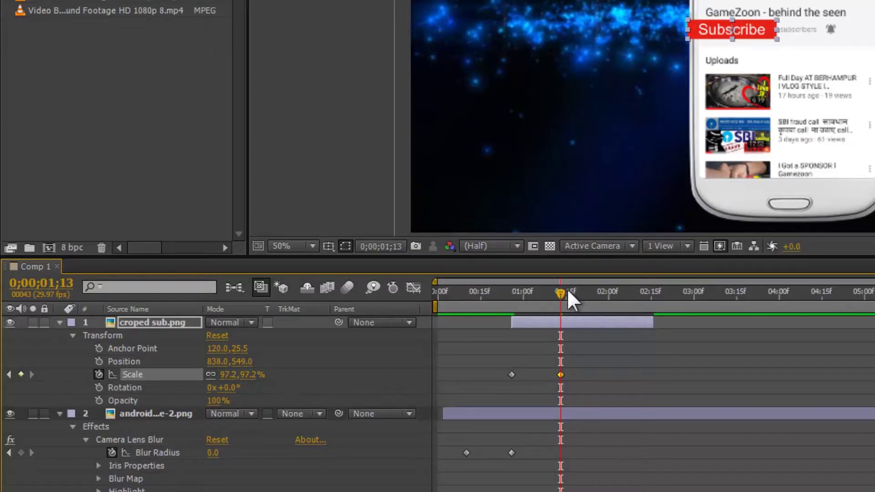
Hold the Subscribe layer's Scale at 97.2% at 0;00;01;27, copy the first keyframe to 0;00;02;16, and extend the layer's end to that frame
{"action": "left_click_drag", "start_coordinate": [563, 291], "coordinate": [601, 294]}
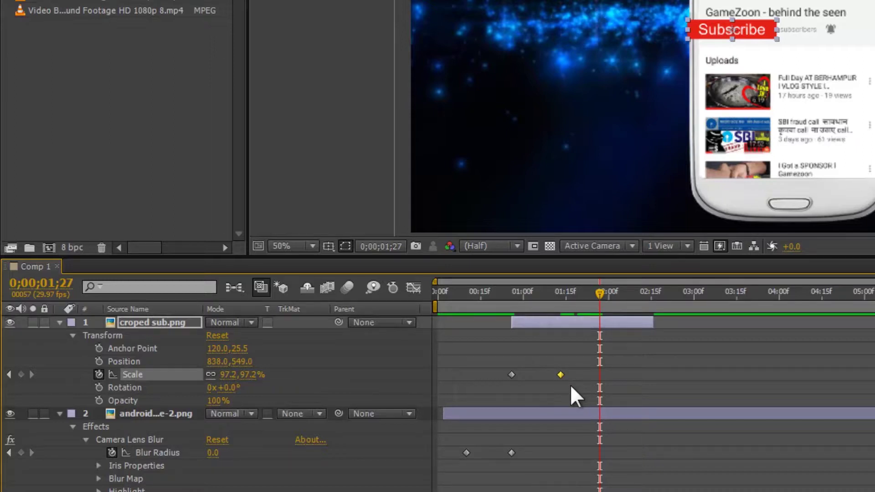
{"action": "key", "text": "alt+shift+s"}
{"action": "left_click", "coordinate": [512, 374]}
{"action": "left_click_drag", "start_coordinate": [598, 294], "coordinate": [653, 294]}
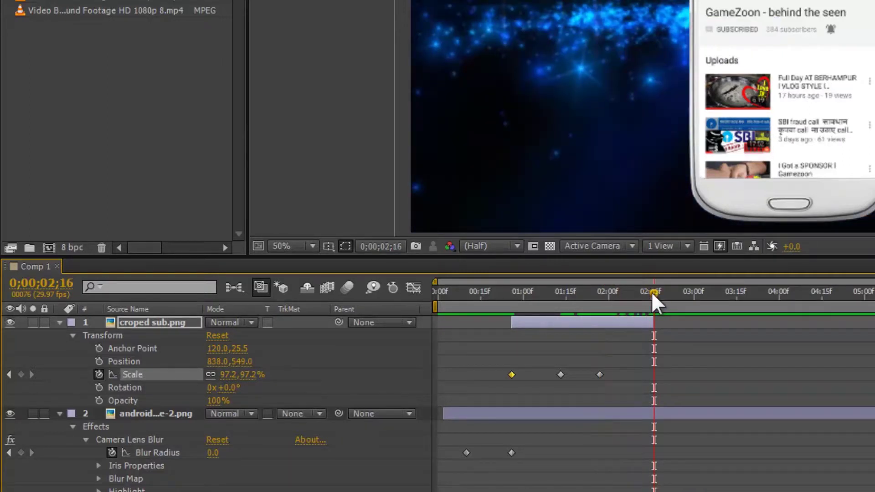
{"action": "key", "text": "ctrl+v"}
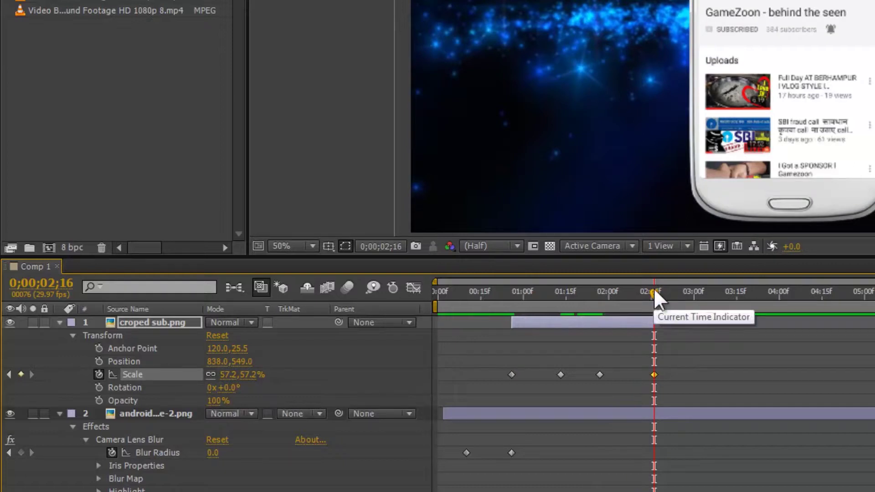
{"action": "left_click", "coordinate": [636, 319]}
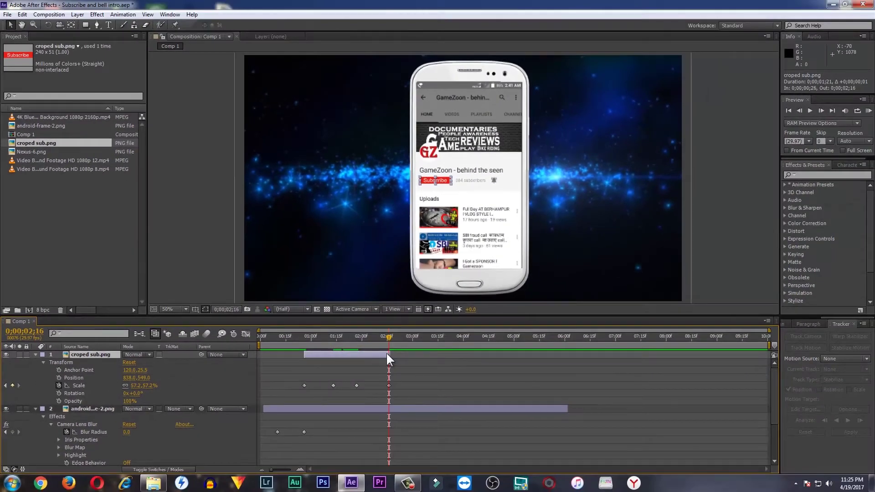
Run a RAM preview of Comp 1 from the beginning to check the Subscribe button's scaling
{"action": "left_click_drag", "start_coordinate": [387, 338], "coordinate": [247, 344]}
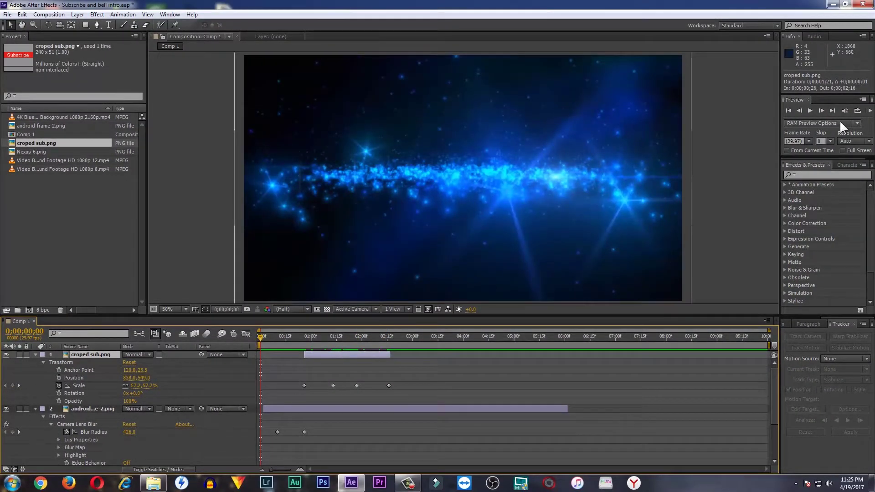
{"action": "left_click", "coordinate": [869, 111]}
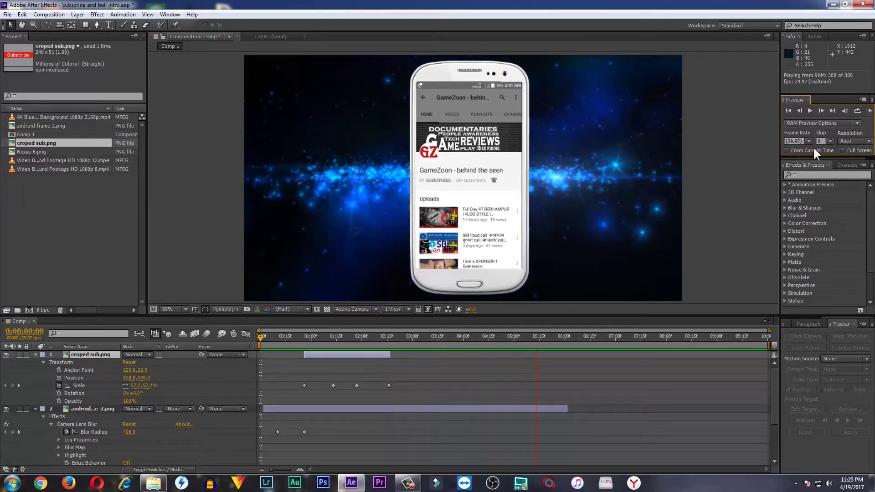
{"action": "left_click", "coordinate": [868, 112]}
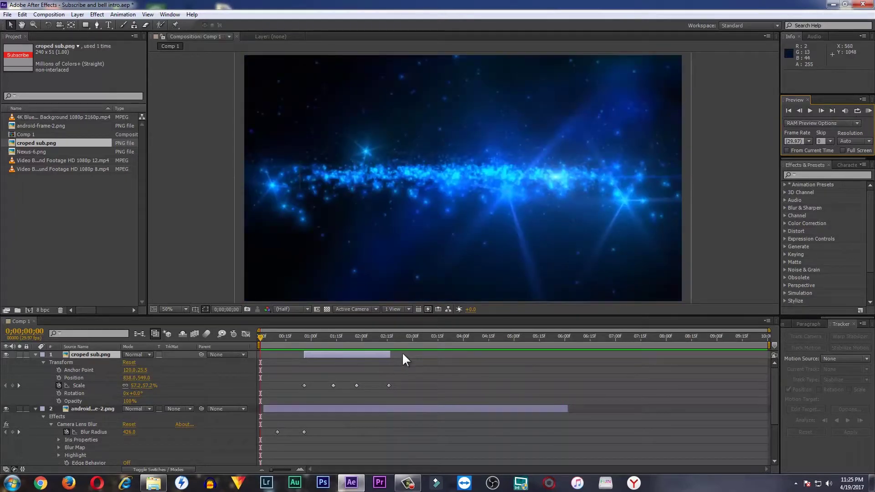
Extend the end of the croped sub.png layer to 0;00;06;01, level with the phone layer, and check the frame at 0;00;05;16
{"action": "left_click", "coordinate": [380, 356]}
{"action": "left_click", "coordinate": [357, 337]}
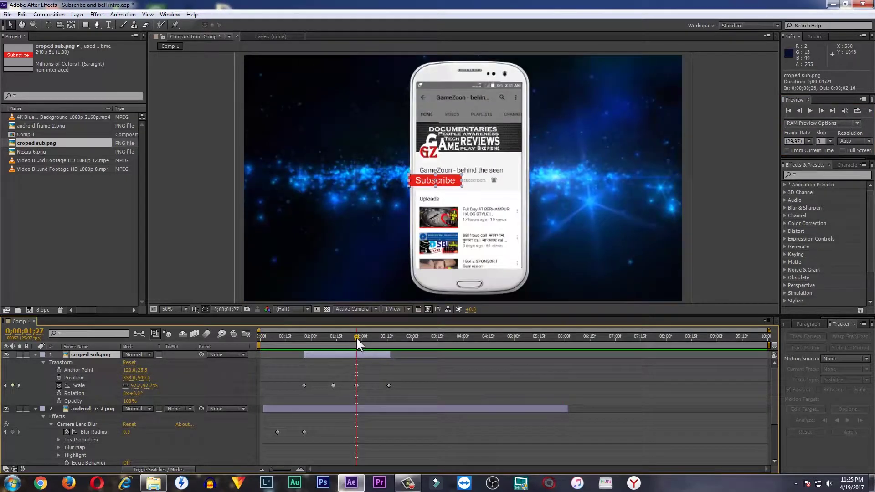
{"action": "left_click_drag", "start_coordinate": [390, 353], "coordinate": [566, 352]}
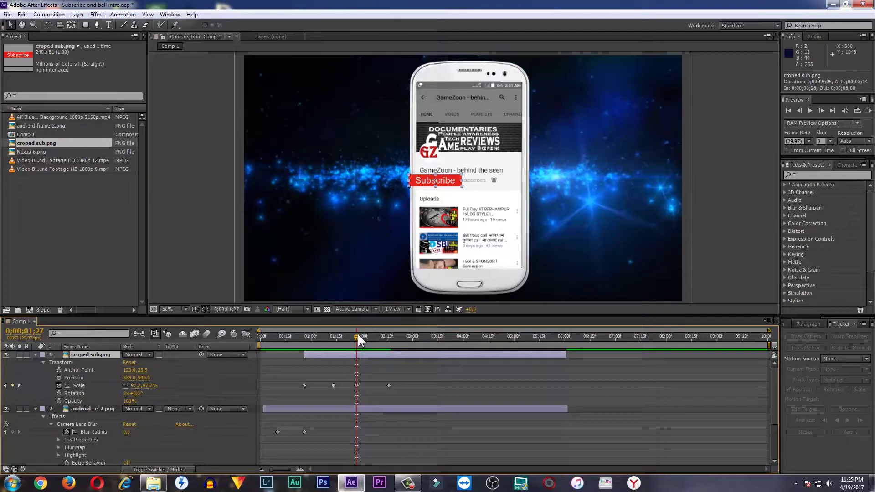
{"action": "left_click_drag", "start_coordinate": [358, 335], "coordinate": [540, 349]}
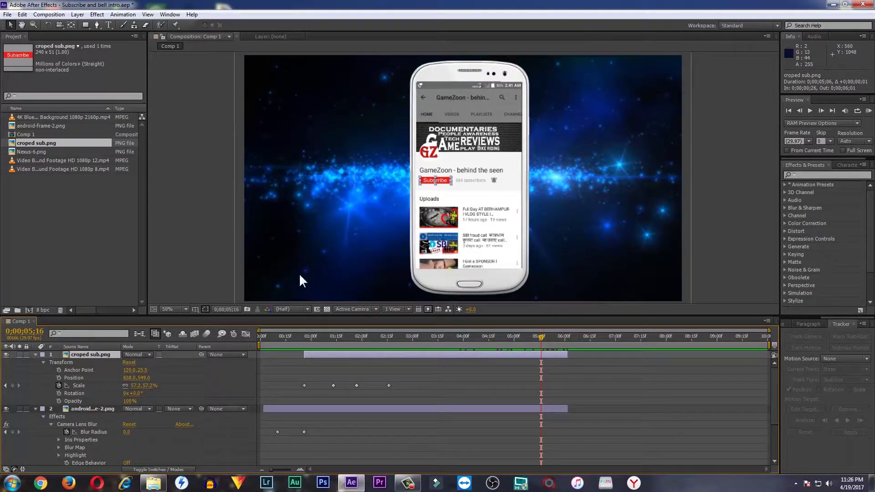
Collapse the expanded properties of the croped sub.png and android-frame-2.png layers in Comp 1
{"action": "left_click", "coordinate": [83, 222]}
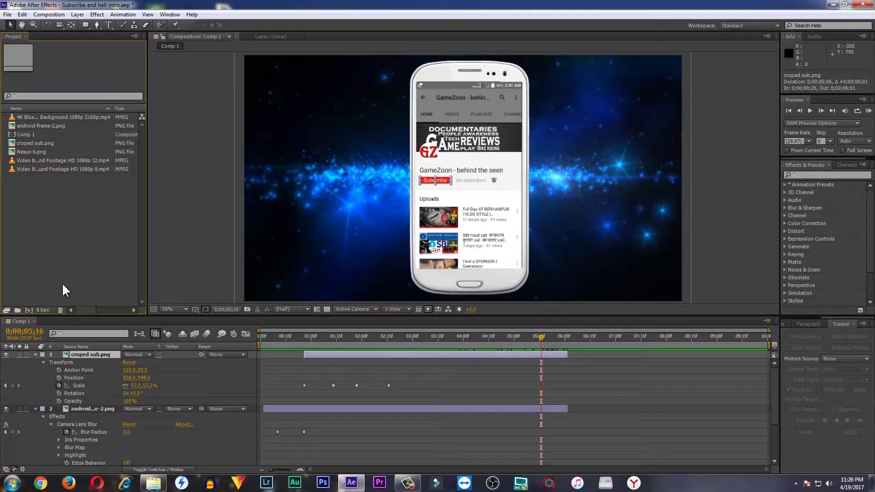
{"action": "left_click", "coordinate": [36, 354]}
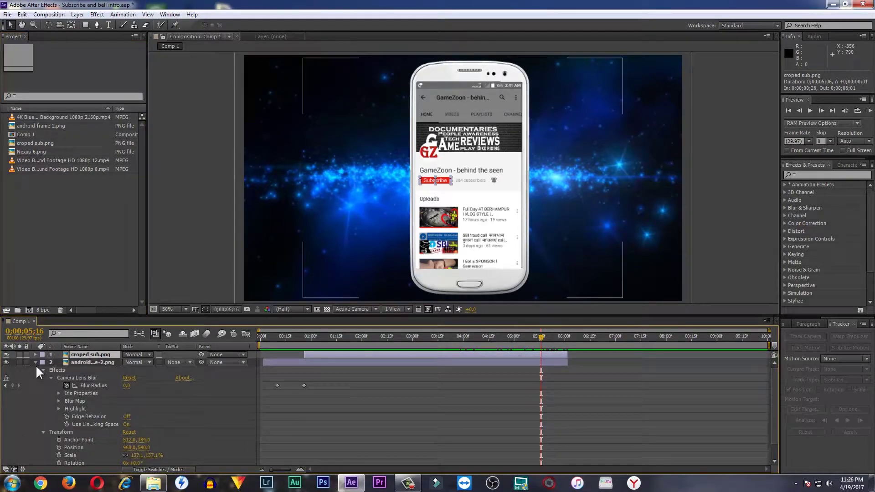
{"action": "left_click", "coordinate": [36, 362]}
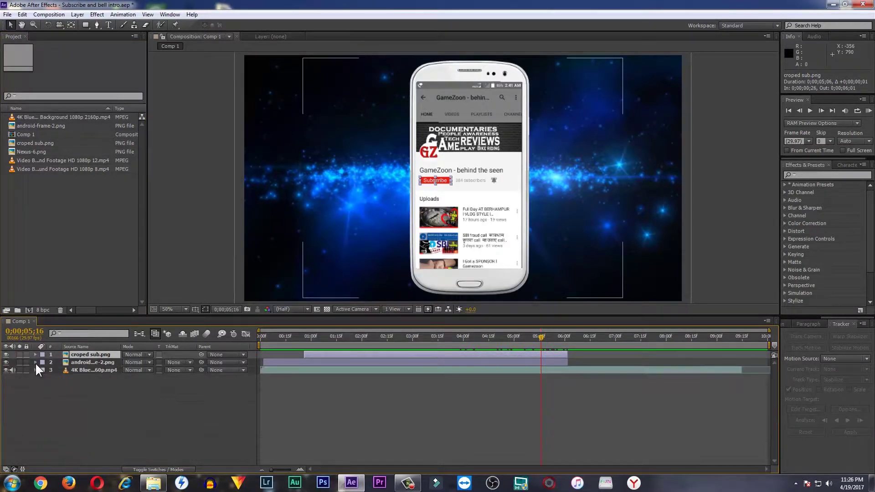
Import bell_PNG10139 (1).png from the Desktop as footage and add it as the top layer of Comp 1
{"action": "right_click", "coordinate": [92, 221]}
{"action": "mouse_move", "coordinate": [149, 259]}
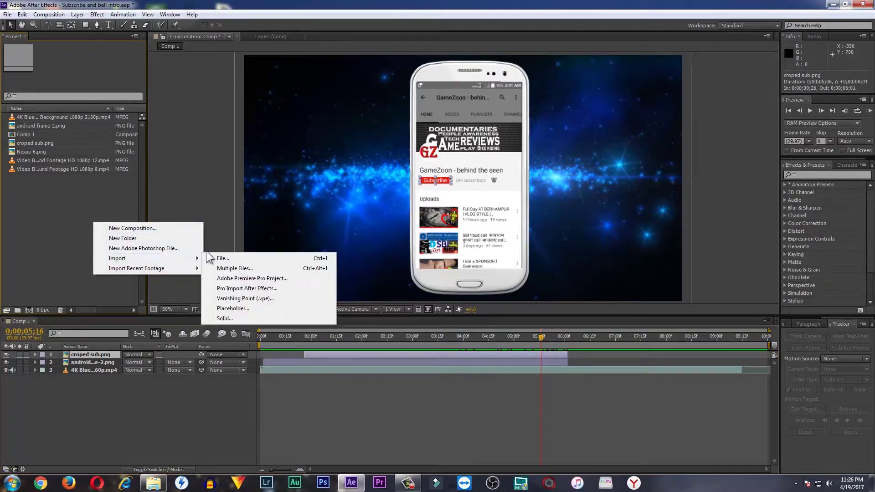
{"action": "left_click", "coordinate": [219, 255]}
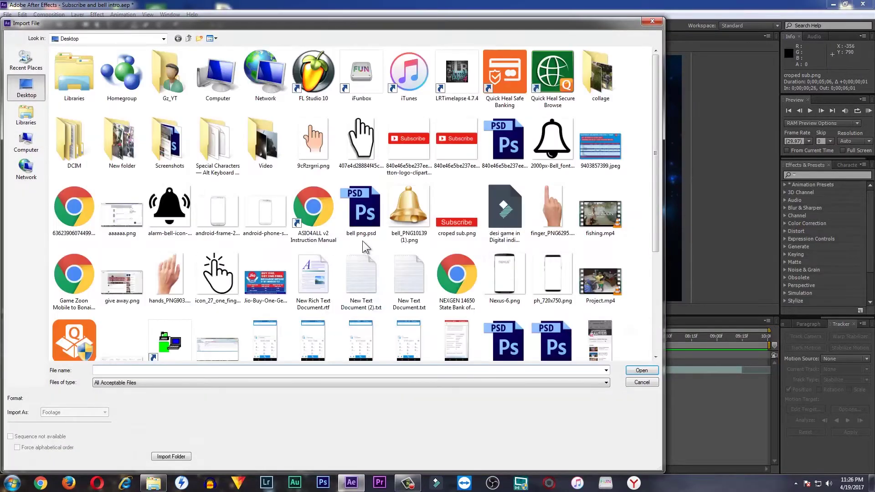
{"action": "left_click", "coordinate": [425, 205]}
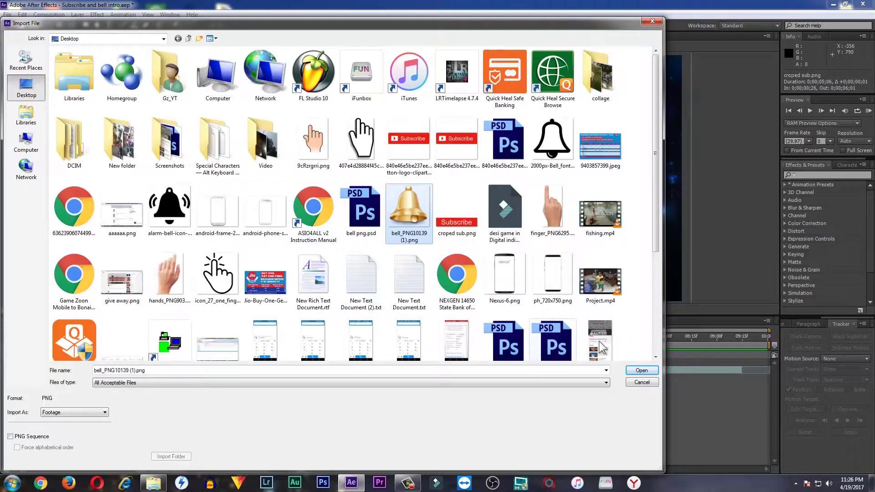
{"action": "left_click", "coordinate": [642, 370]}
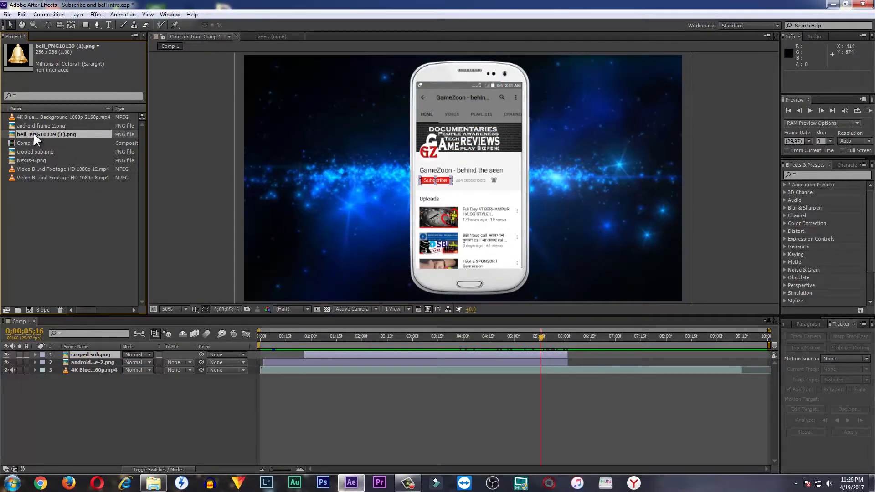
{"action": "left_click_drag", "start_coordinate": [34, 133], "coordinate": [155, 352]}
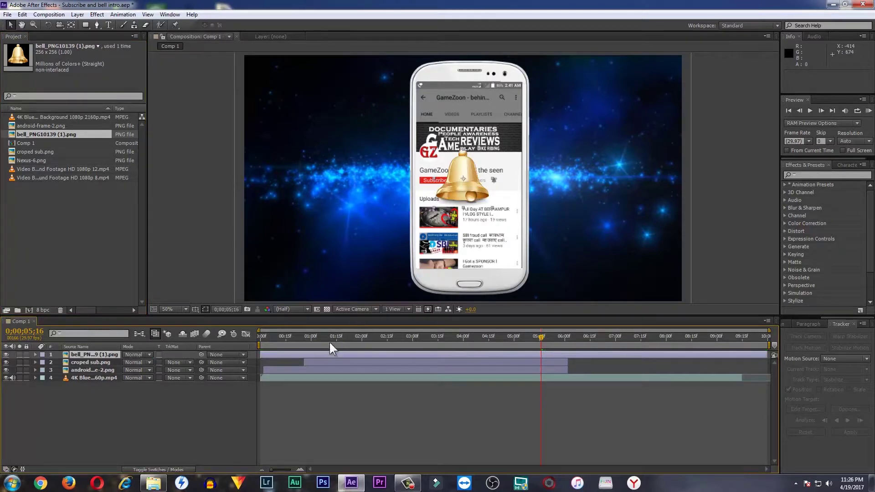
Trim the bell layer to 0;00;01;04–0;00;04;21 and shrink it to about 18.8% over the phone's bell icon at about 1096, 544
{"action": "left_click_drag", "start_coordinate": [741, 354], "coordinate": [481, 353]}
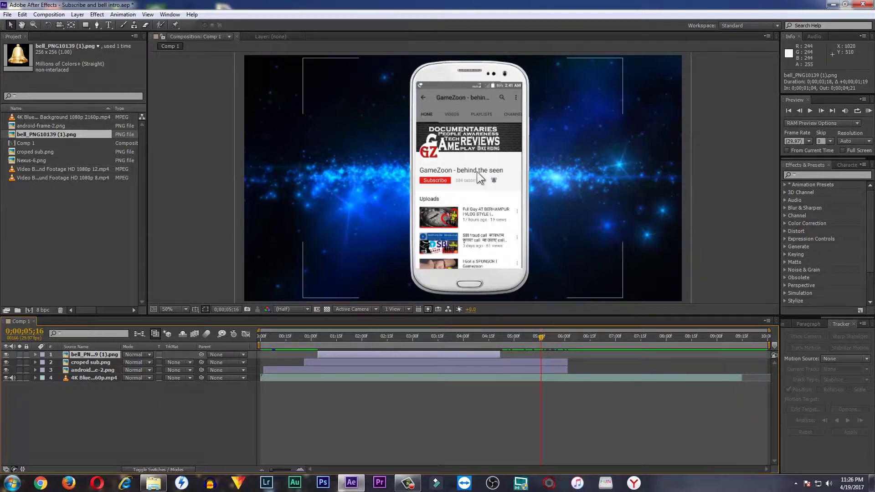
{"action": "left_click", "coordinate": [386, 335]}
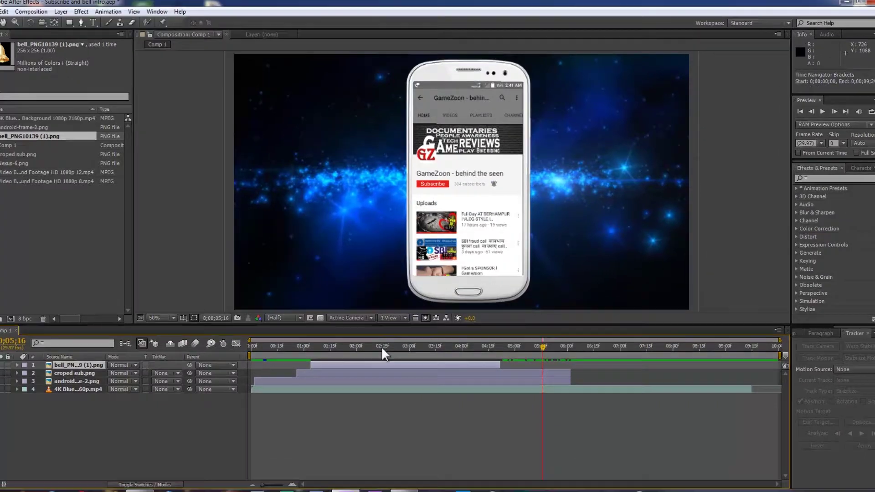
{"action": "key", "text": "apostrophe"}
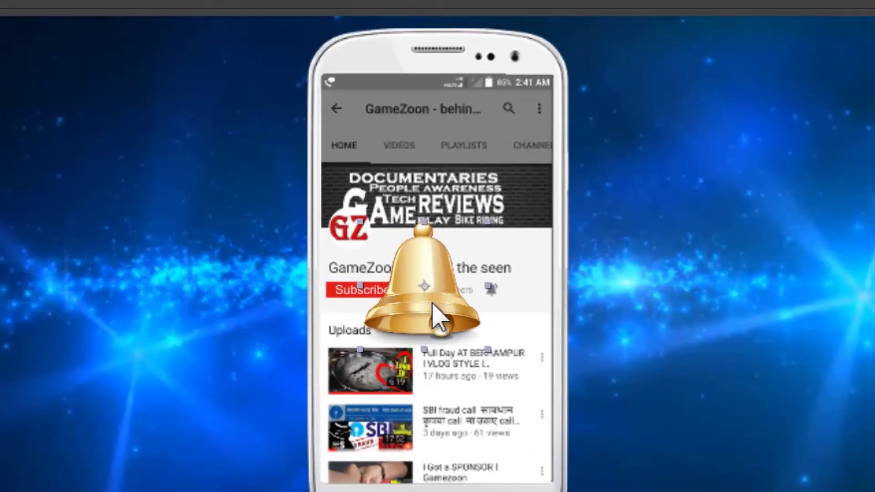
{"action": "left_click_drag", "start_coordinate": [453, 309], "coordinate": [498, 320]}
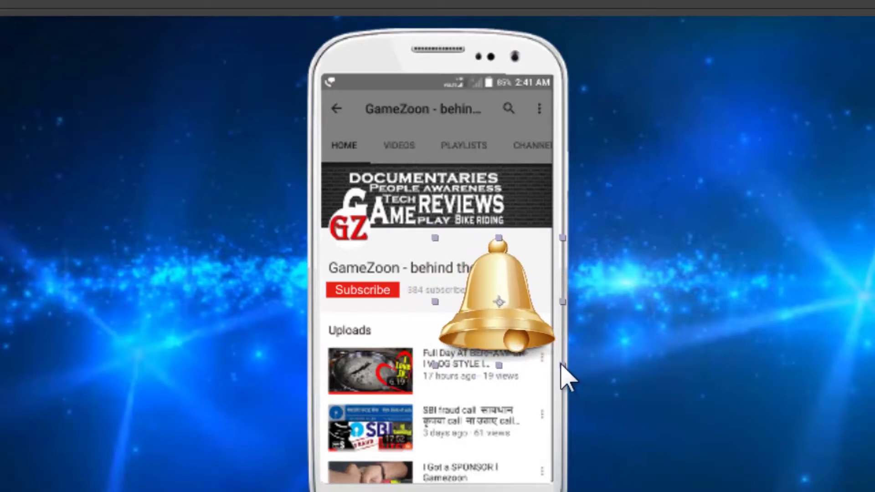
{"action": "left_click_drag", "start_coordinate": [563, 365], "coordinate": [503, 304]}
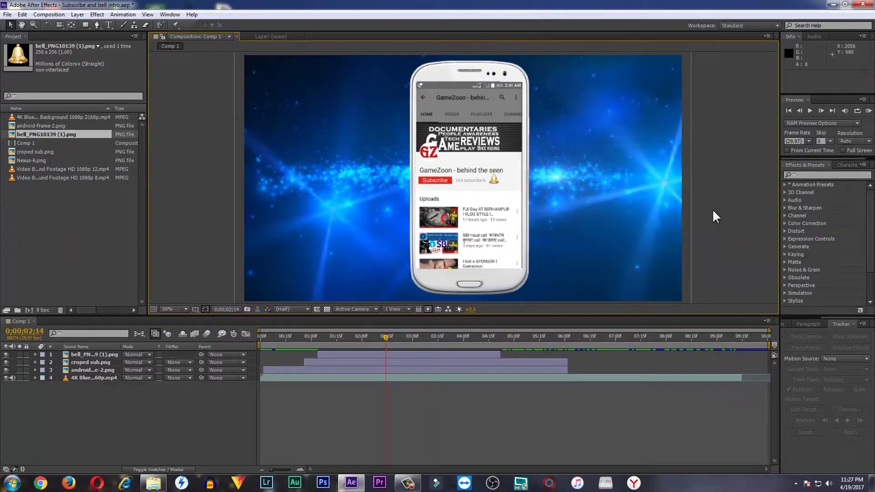
{"action": "left_click", "coordinate": [182, 310]}
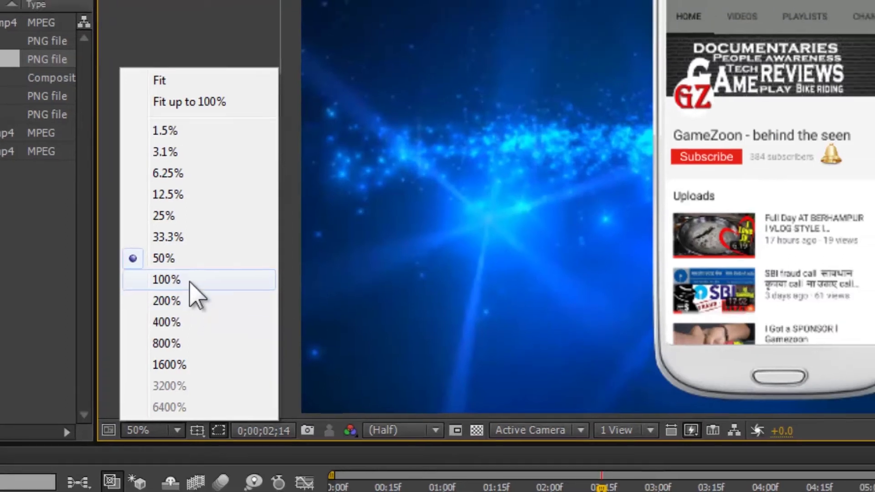
{"action": "left_click", "coordinate": [203, 261]}
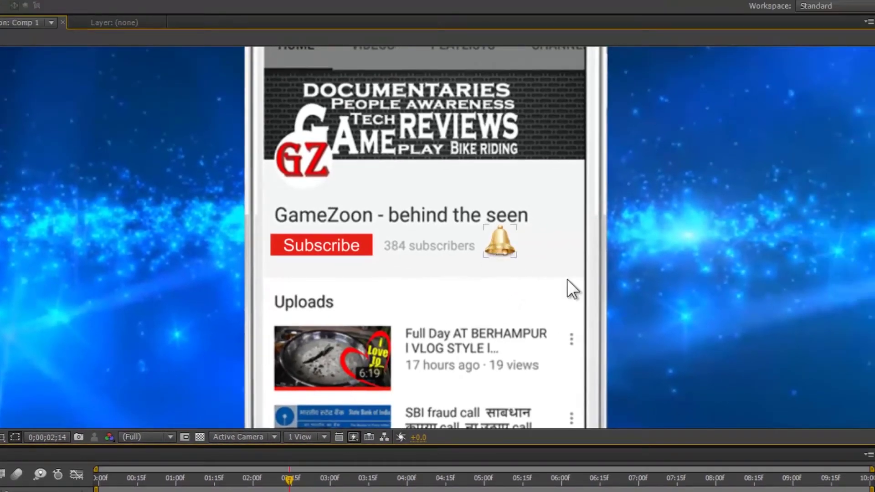
{"action": "key", "text": "ctrl+shift+a"}
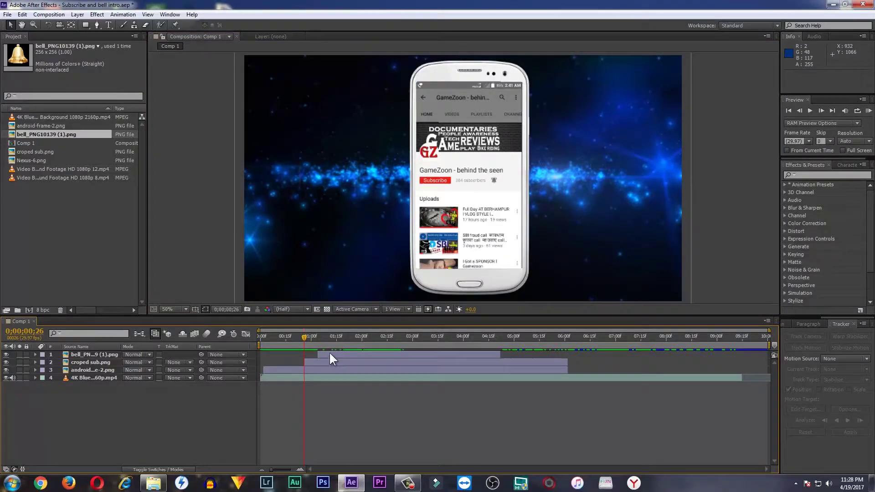
Extend the bell layer's start to 0;00;00;26 and add a Scale keyframe of 18.8% at 0;00;02;16, aligned with the Subscribe layer's last keyframe
{"action": "left_click_drag", "start_coordinate": [329, 354], "coordinate": [393, 348]}
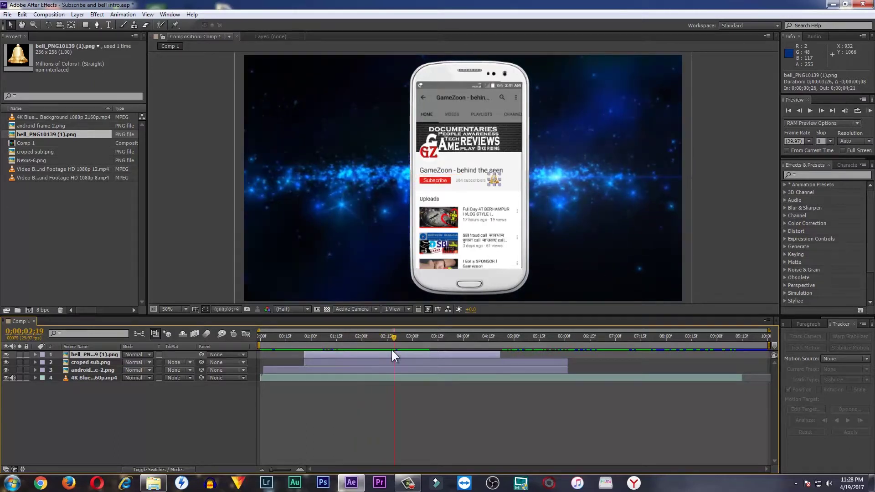
{"action": "left_click", "coordinate": [36, 356]}
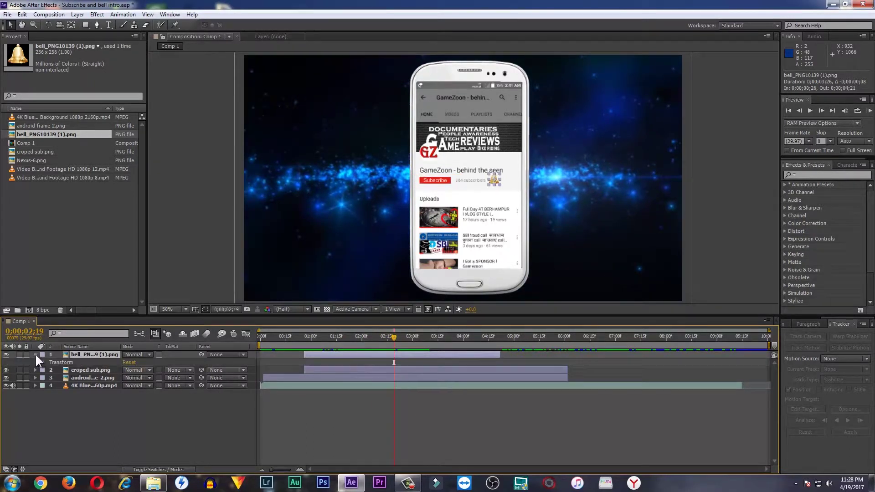
{"action": "left_click", "coordinate": [35, 369]}
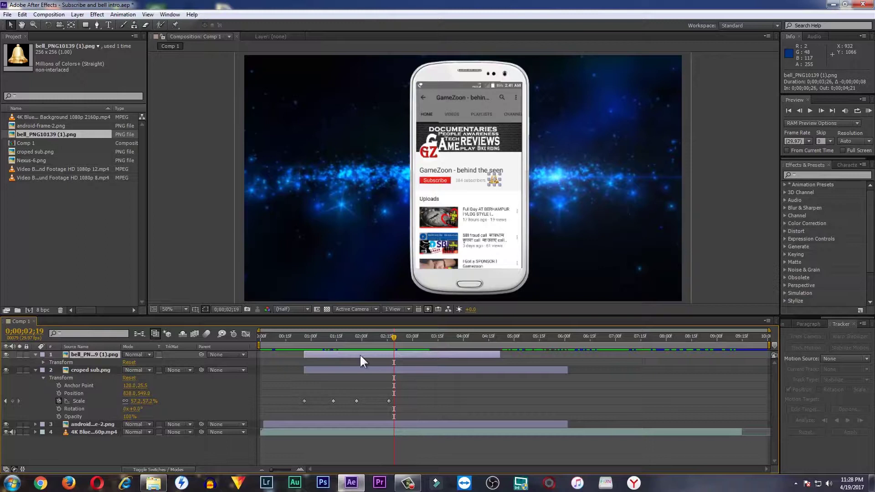
{"action": "left_click_drag", "start_coordinate": [394, 337], "coordinate": [389, 338]}
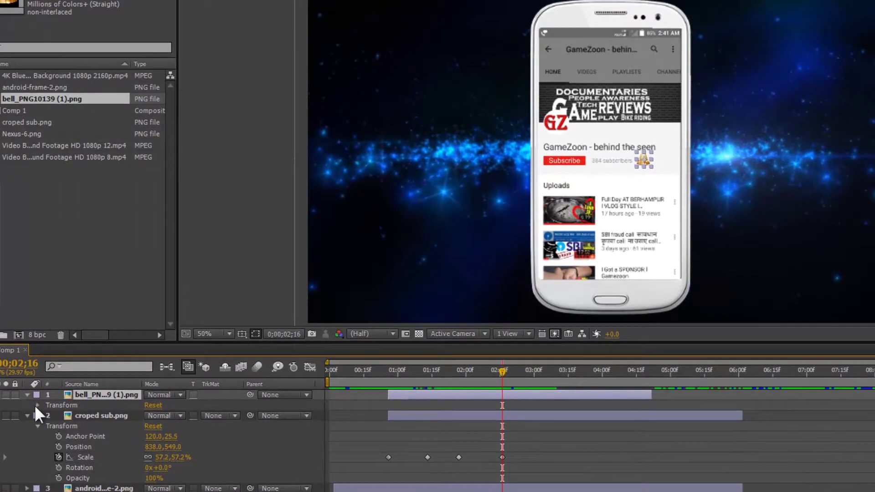
{"action": "left_click", "coordinate": [36, 406]}
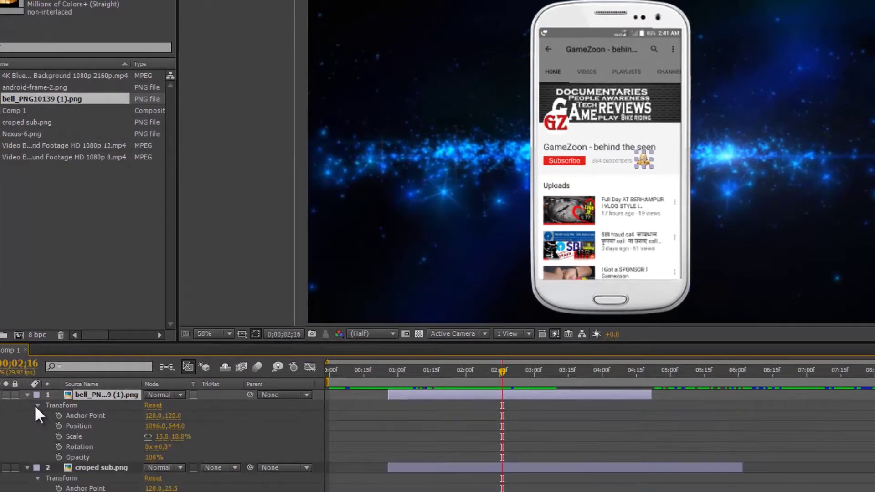
{"action": "left_click", "coordinate": [58, 436]}
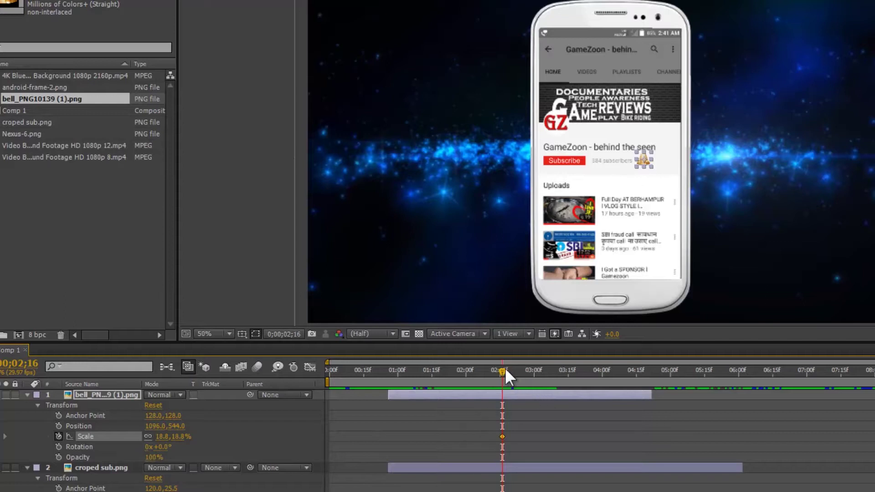
Keyframe the bell layer's Scale at 36.8% at 0;00;02;29 and hold that value with a copied keyframe at 0;00;03;11
{"action": "left_click_drag", "start_coordinate": [502, 368], "coordinate": [532, 370]}
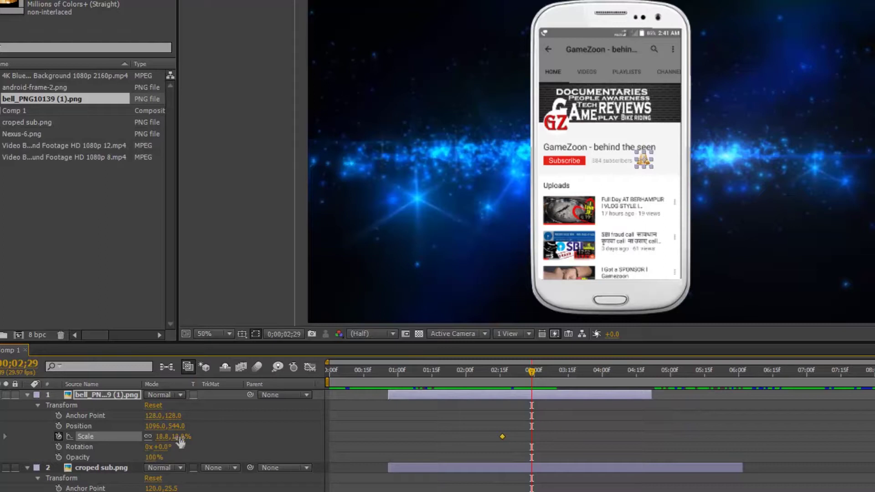
{"action": "left_click_drag", "start_coordinate": [179, 436], "coordinate": [192, 437]}
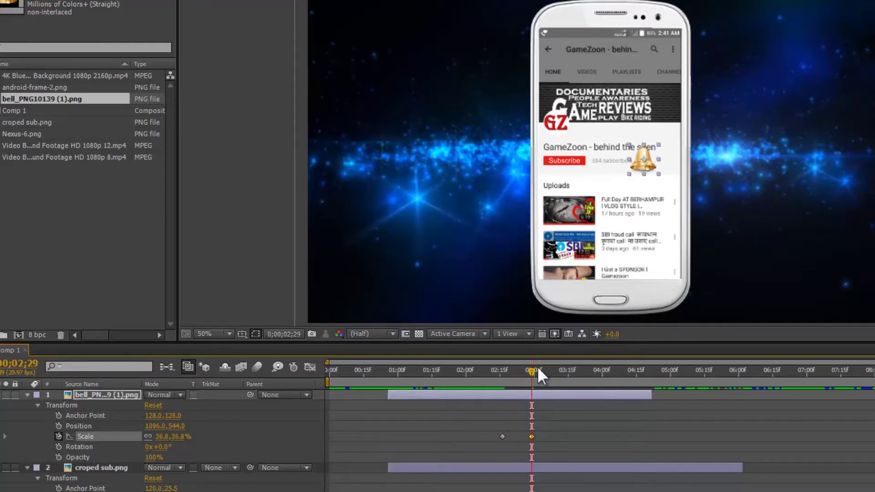
{"action": "left_click_drag", "start_coordinate": [535, 369], "coordinate": [559, 373]}
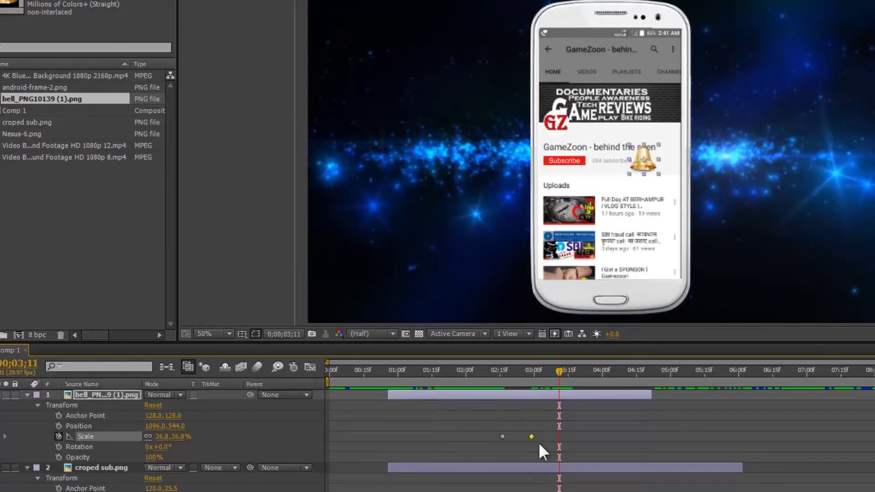
{"action": "key", "text": "ctrl+v"}
Copy the bell layer's first Scale keyframe of 18.8% to 0;00;03;27
{"action": "left_click", "coordinate": [502, 436]}
{"action": "left_click_drag", "start_coordinate": [559, 368], "coordinate": [596, 374]}
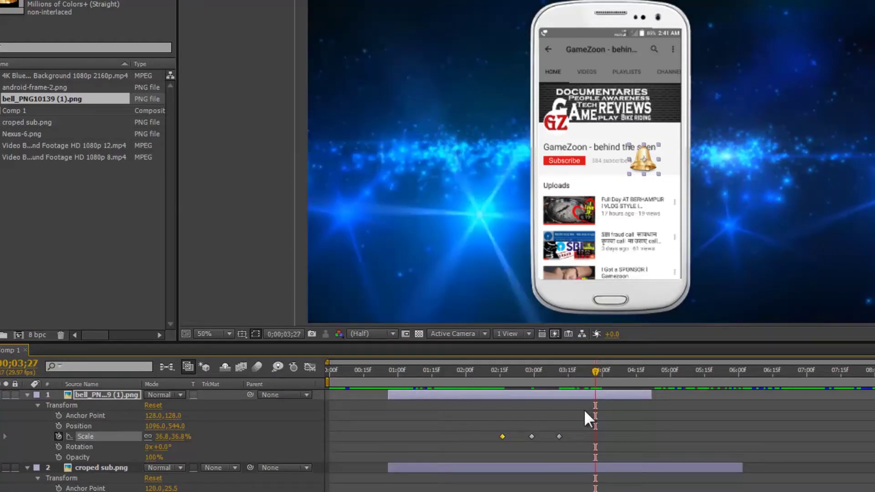
{"action": "key", "text": "ctrl+v"}
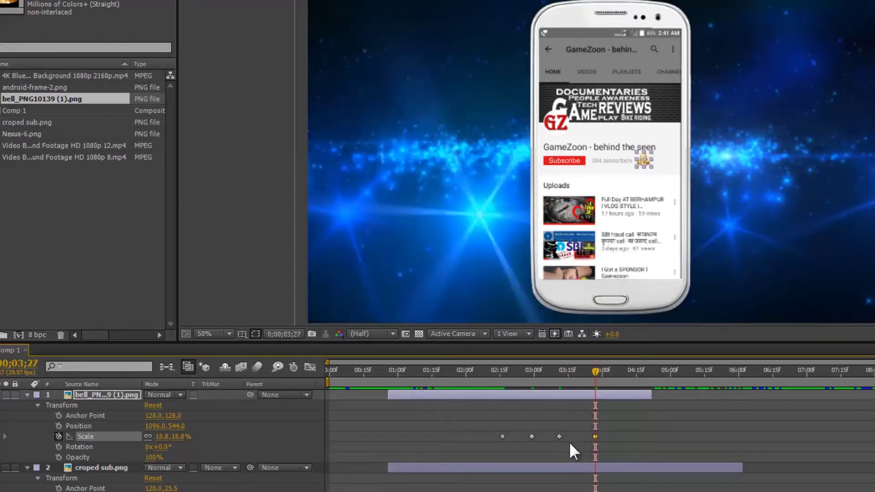
Extend the bell layer's end level with the croped sub.png layer and run a RAM preview of Comp 1
{"action": "left_click", "coordinate": [643, 393]}
{"action": "left_click_drag", "start_coordinate": [652, 396], "coordinate": [743, 405]}
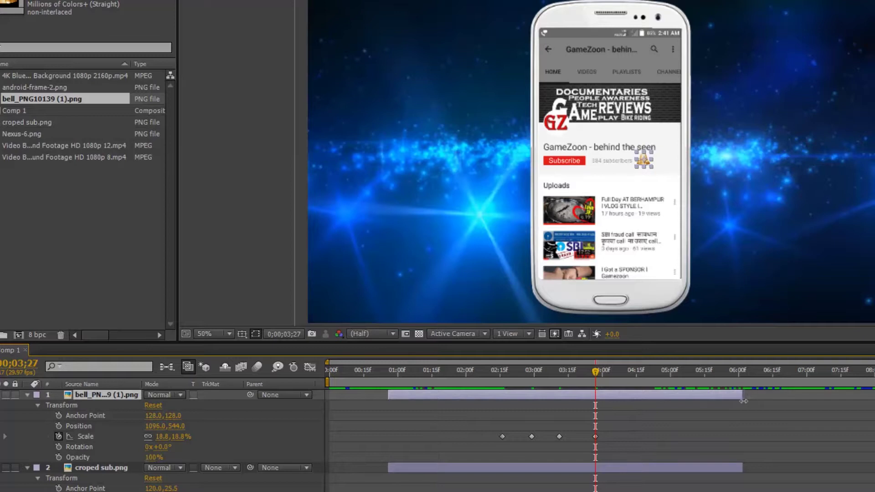
{"action": "left_click", "coordinate": [737, 373]}
{"action": "left_click", "coordinate": [745, 371]}
{"action": "left_click_drag", "start_coordinate": [745, 371], "coordinate": [743, 371]}
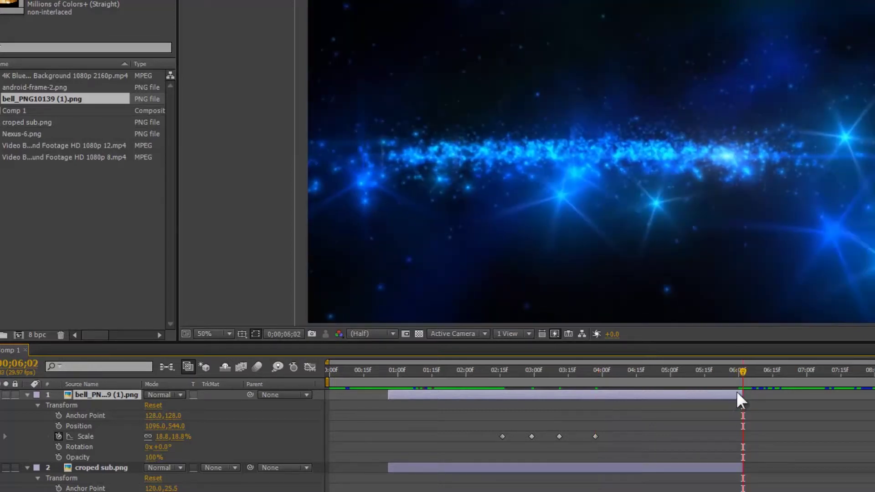
{"action": "left_click_drag", "start_coordinate": [741, 391], "coordinate": [739, 391]}
{"action": "key", "text": "KP_0"}
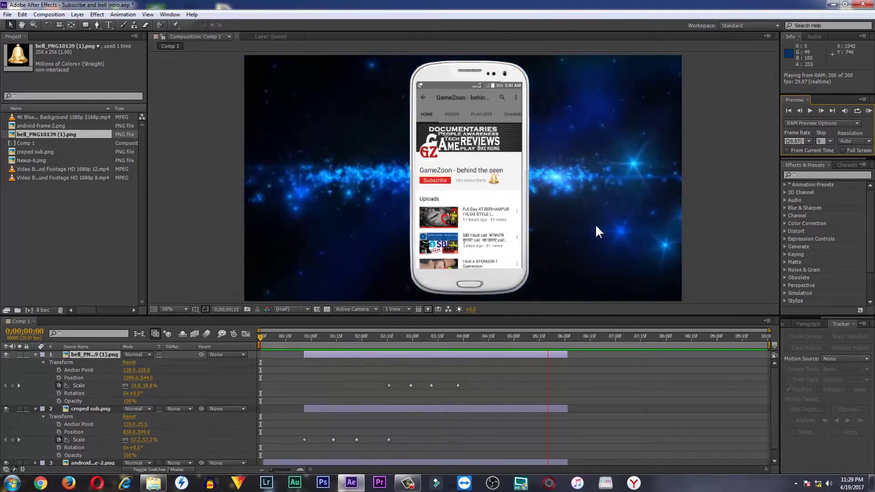
Import icon_27_one_finger_click-512.png from the Desktop and add it as the top layer of Comp 1
{"action": "right_click", "coordinate": [77, 228]}
{"action": "mouse_move", "coordinate": [174, 265]}
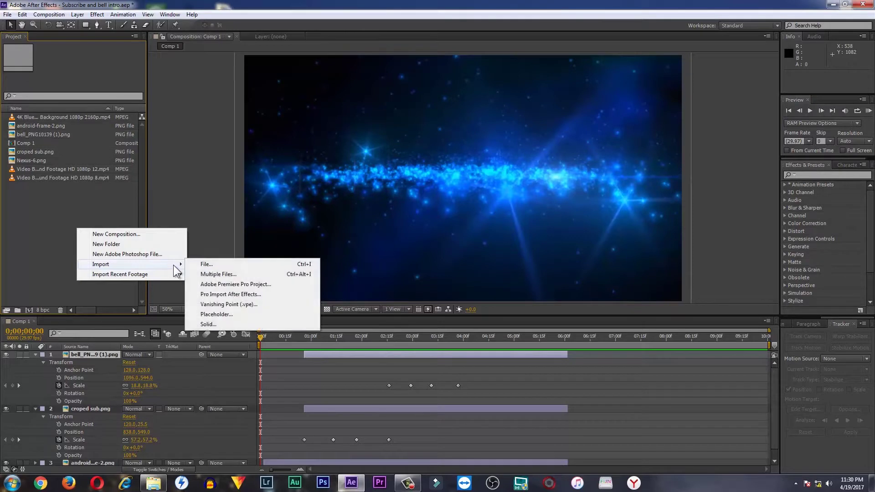
{"action": "left_click", "coordinate": [207, 265]}
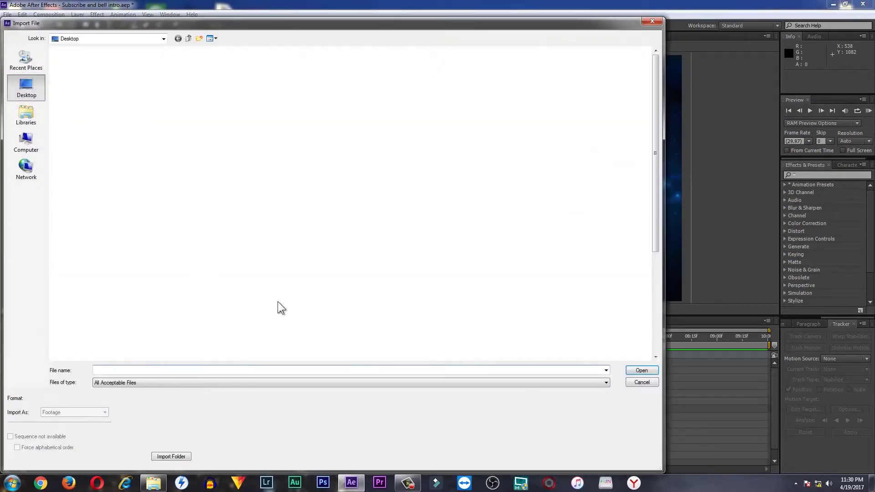
{"action": "left_click", "coordinate": [219, 277]}
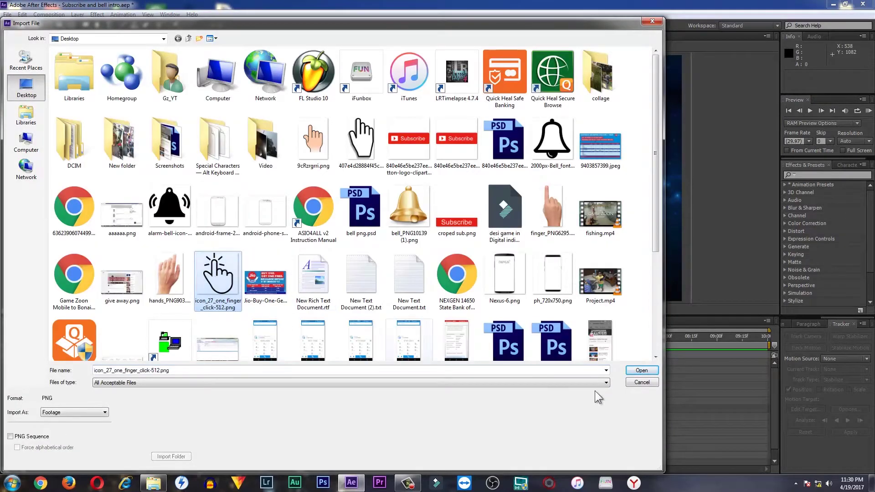
{"action": "left_click", "coordinate": [642, 370]}
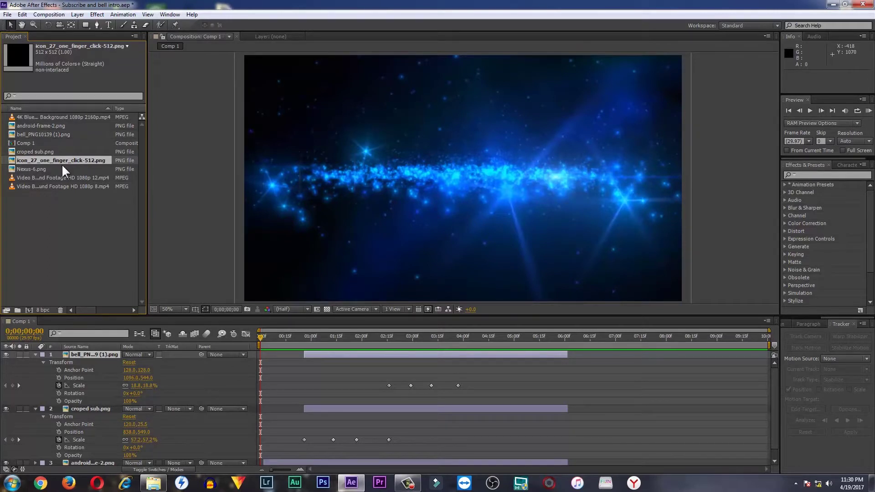
{"action": "left_click_drag", "start_coordinate": [66, 159], "coordinate": [92, 349]}
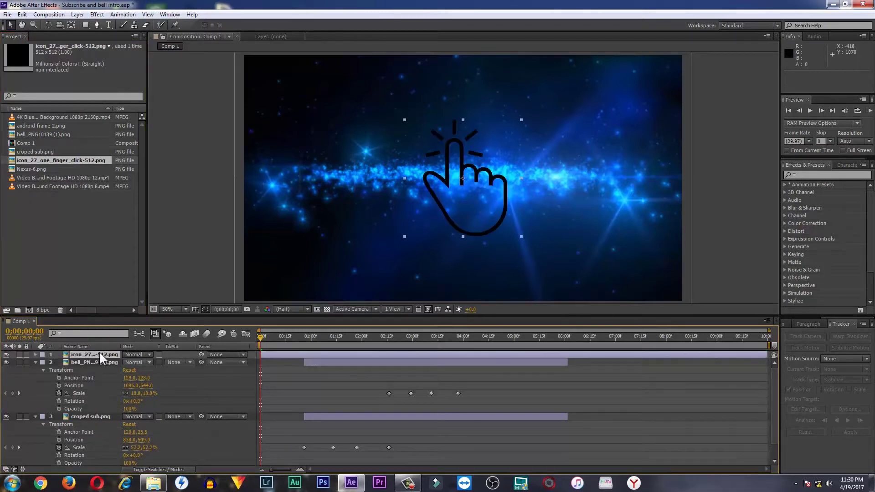
At 0;00;01;13, shrink the finger icon to a small pointer and place it over the Subscribe button at position 894, 596
{"action": "left_click_drag", "start_coordinate": [330, 337], "coordinate": [333, 337]}
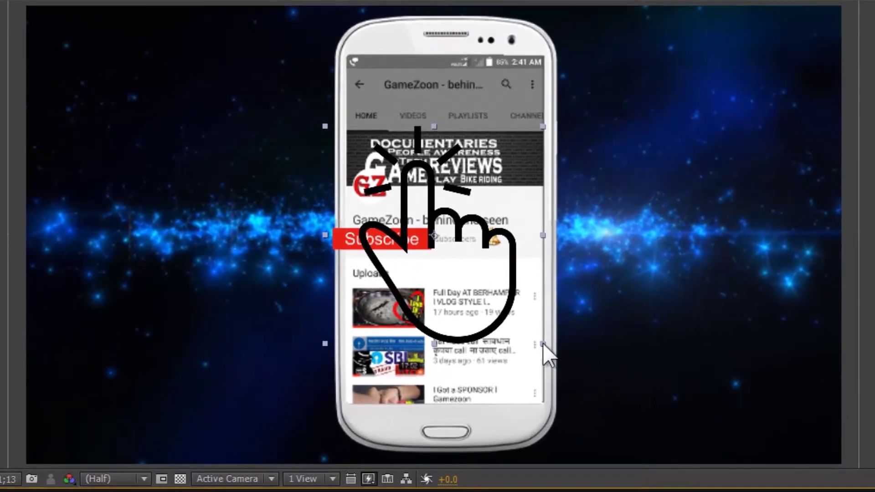
{"action": "left_click_drag", "start_coordinate": [542, 344], "coordinate": [461, 305]}
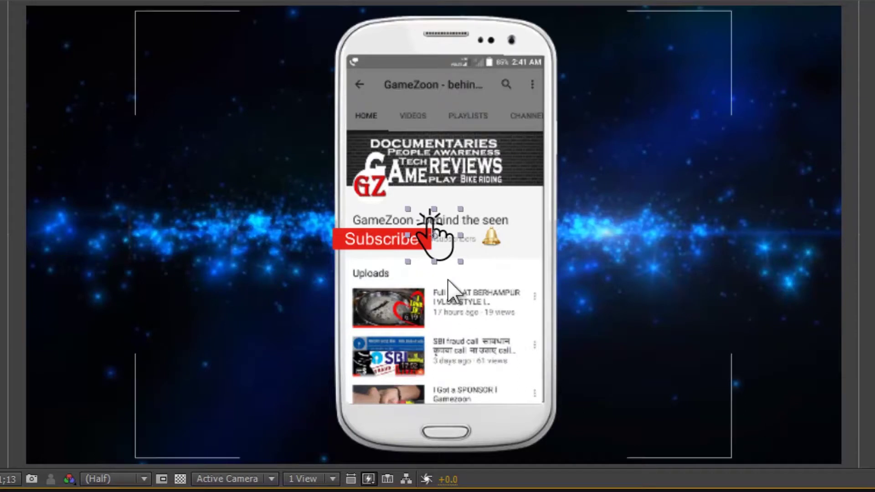
{"action": "left_click_drag", "start_coordinate": [442, 271], "coordinate": [413, 275]}
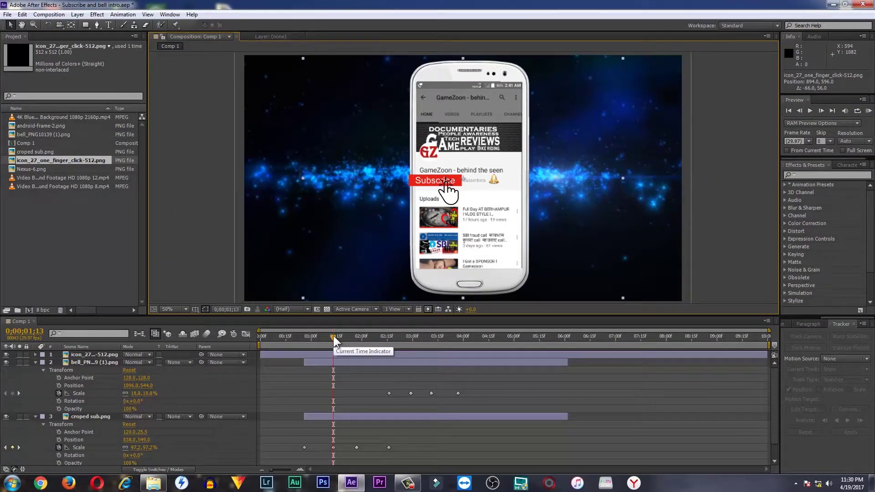
Move and trim the finger icon layer so it runs only from 0;00;01;13 to 0;00;01;26
{"action": "left_click_drag", "start_coordinate": [671, 354], "coordinate": [354, 370]}
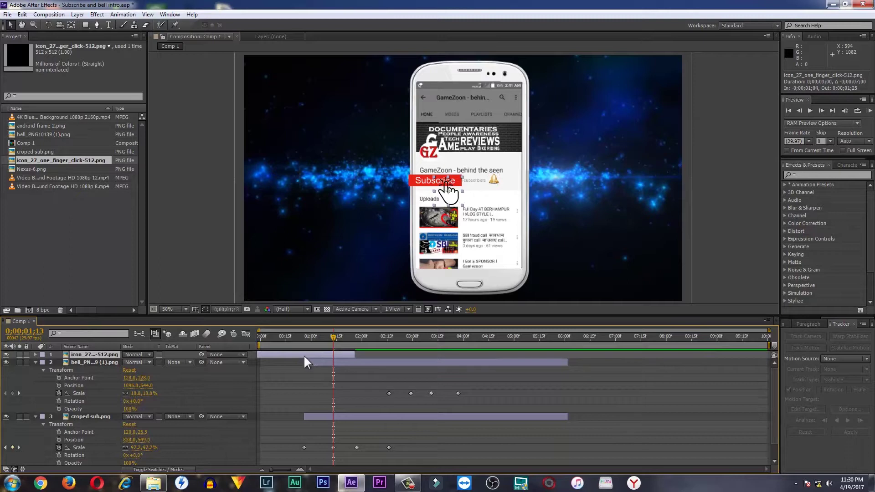
{"action": "left_click_drag", "start_coordinate": [305, 355], "coordinate": [368, 354]}
{"action": "left_click_drag", "start_coordinate": [413, 359], "coordinate": [435, 359]}
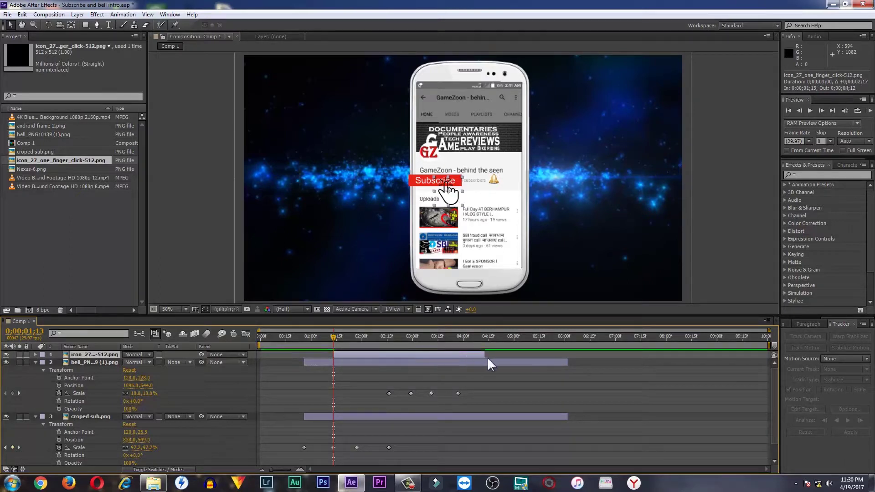
{"action": "left_click_drag", "start_coordinate": [485, 354], "coordinate": [356, 355]}
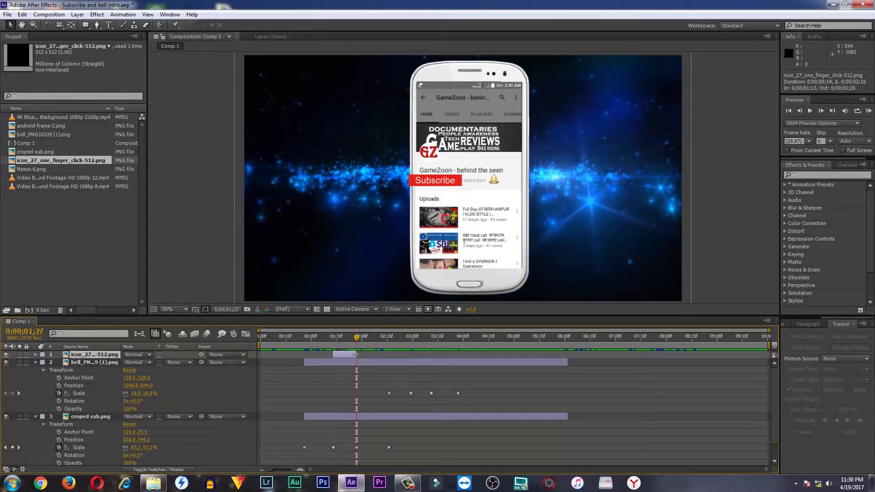
{"action": "left_click_drag", "start_coordinate": [352, 356], "coordinate": [359, 354]}
{"action": "left_click_drag", "start_coordinate": [357, 354], "coordinate": [357, 354]}
{"action": "mouse_move", "coordinate": [360, 342]}
{"action": "left_mouse_down"}
{"action": "mouse_move", "coordinate": [378, 342]}
{"action": "mouse_move", "coordinate": [323, 343]}
{"action": "mouse_move", "coordinate": [360, 343]}
{"action": "left_mouse_up"}
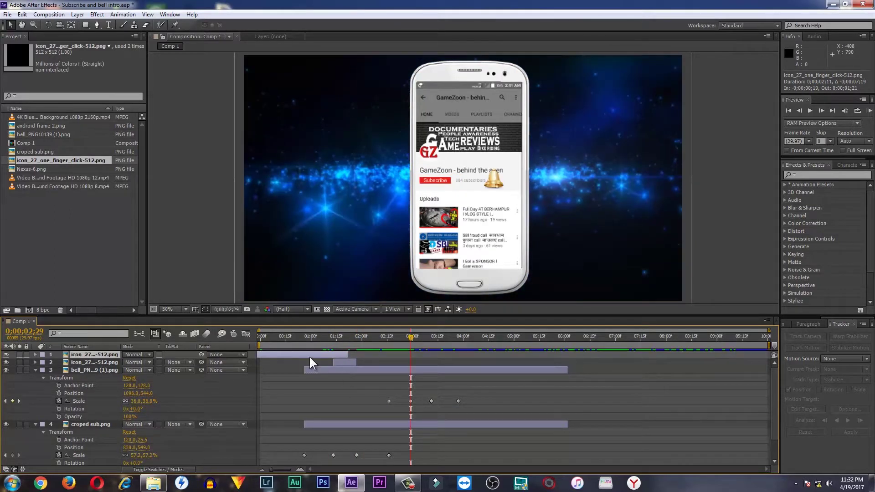
Fit the second finger icon layer between 0;00;02;29 and 0;00;03;11, shrink it and place it over the bell at position 1106, 588
{"action": "left_click_drag", "start_coordinate": [321, 358], "coordinate": [487, 373]}
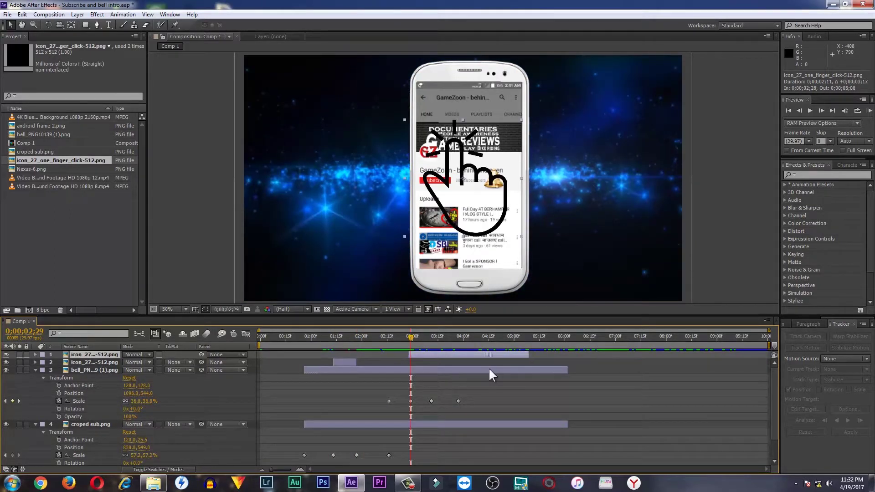
{"action": "left_click_drag", "start_coordinate": [530, 355], "coordinate": [420, 355]}
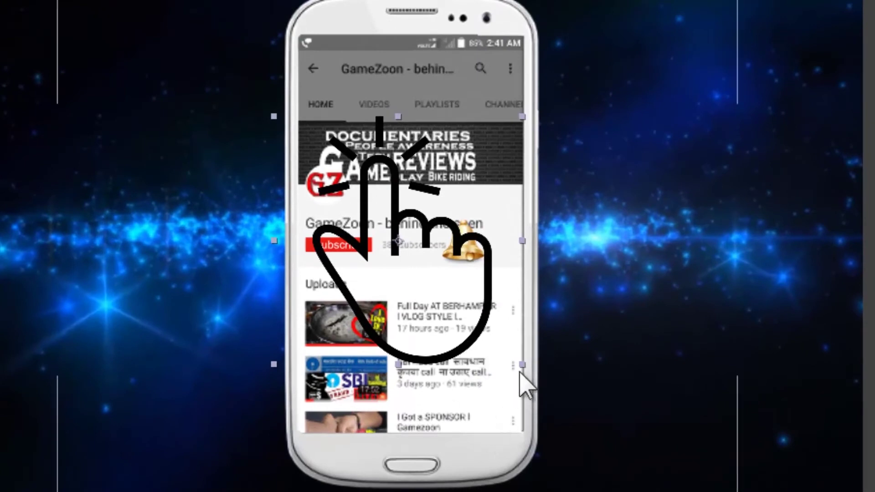
{"action": "left_click_drag", "start_coordinate": [523, 365], "coordinate": [419, 318]}
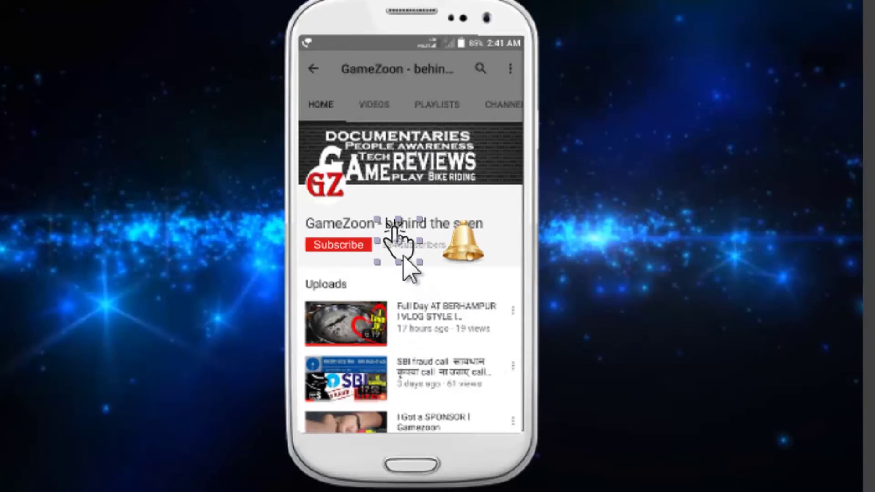
{"action": "left_click_drag", "start_coordinate": [403, 256], "coordinate": [475, 280]}
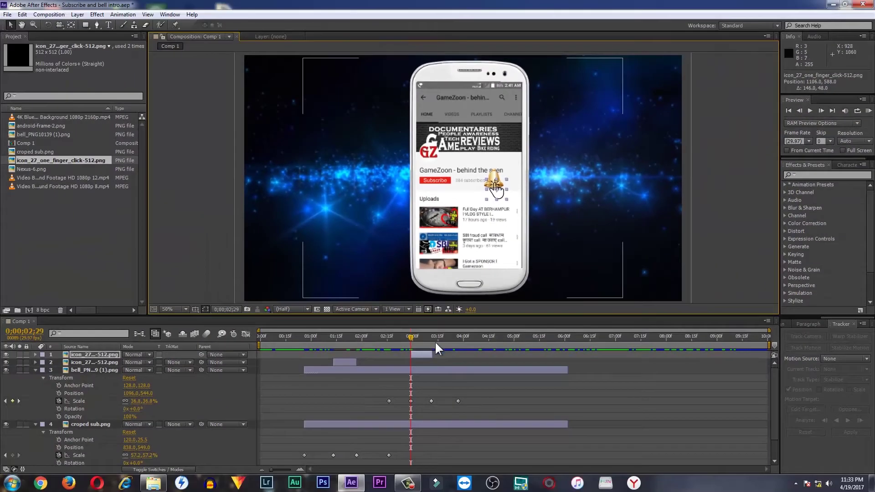
Check the second finger icon's end at 0;00;03;11 and run a RAM preview of Comp 1
{"action": "left_click_drag", "start_coordinate": [411, 336], "coordinate": [431, 338]}
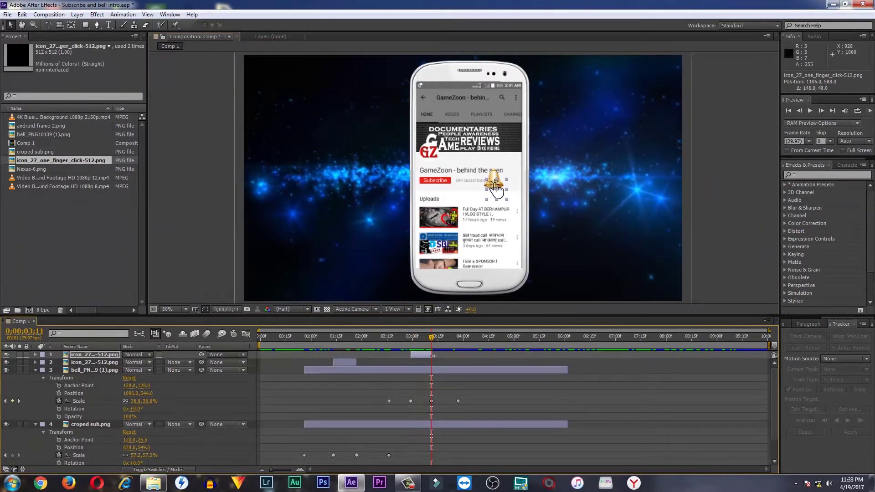
{"action": "left_click_drag", "start_coordinate": [432, 340], "coordinate": [476, 343]}
{"action": "left_click", "coordinate": [869, 111]}
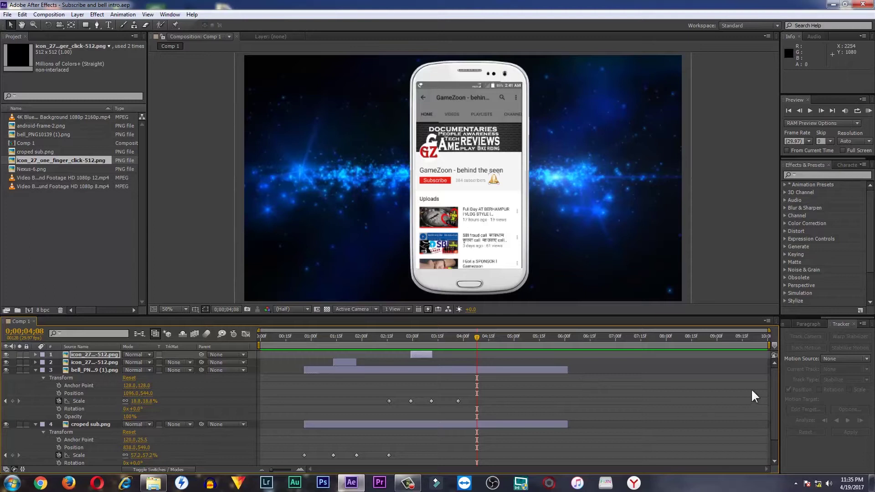
Expand the android-frame-2.png layer to its Camera Lens Blur properties and search the effects for "blur"
{"action": "scroll", "coordinate": [775, 420], "scroll_direction": "down", "scroll_amount": 3}
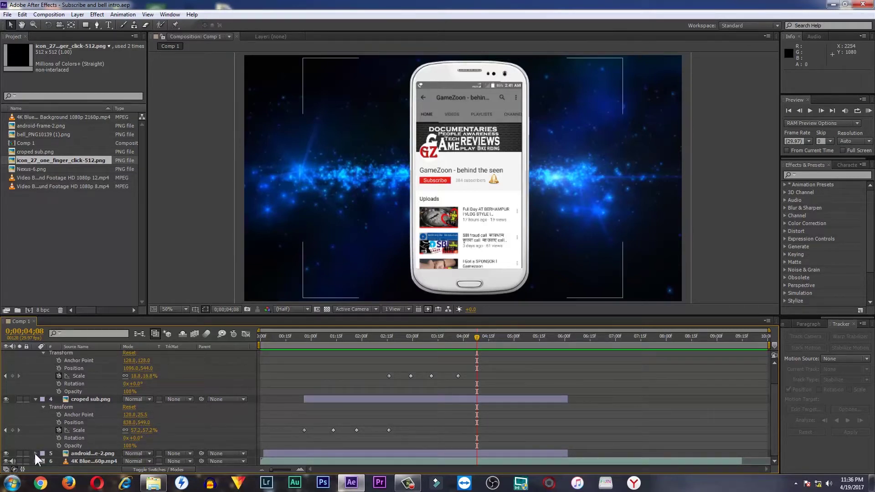
{"action": "left_click", "coordinate": [36, 454]}
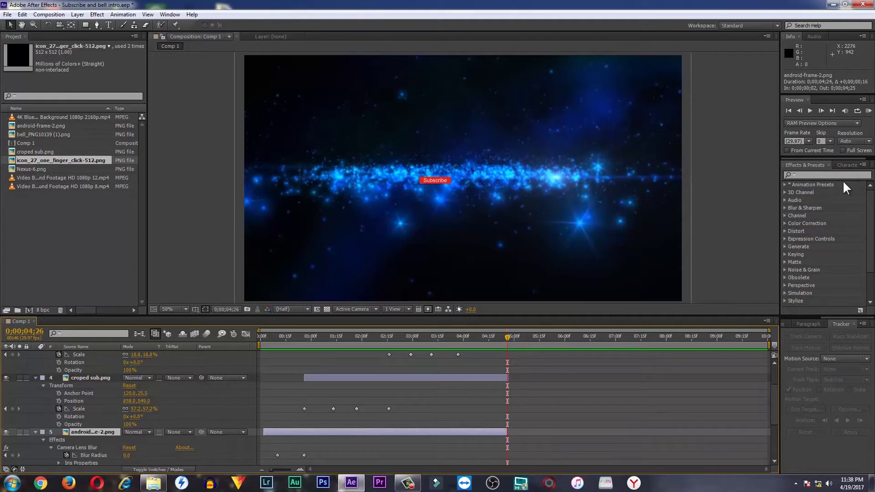
{"action": "left_click", "coordinate": [840, 177]}
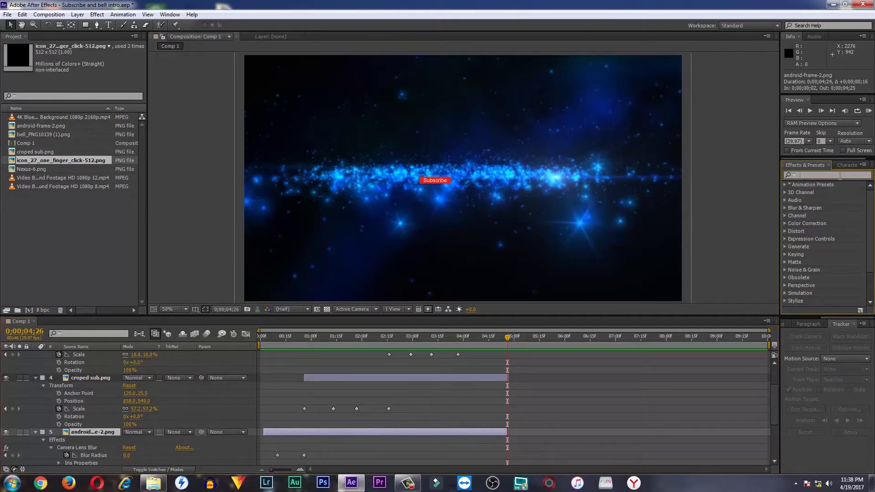
{"action": "type", "text": "blur"}
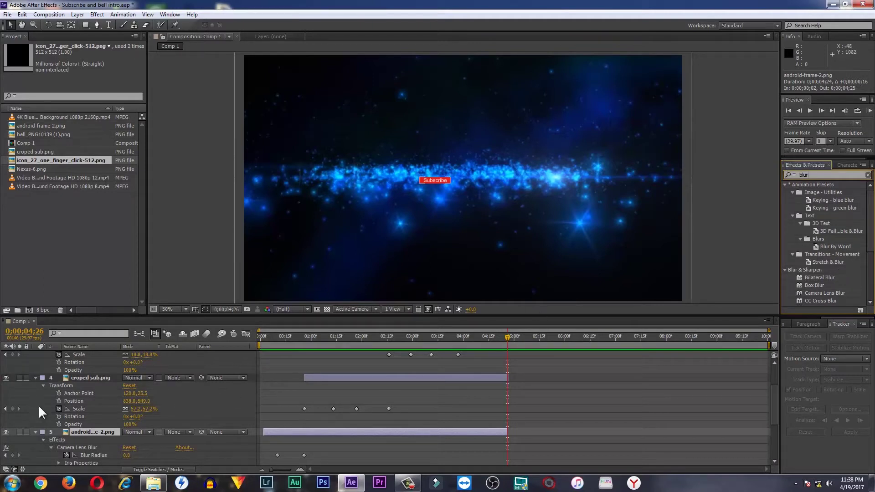
{"action": "scroll", "coordinate": [126, 445], "scroll_direction": "down", "scroll_amount": 1}
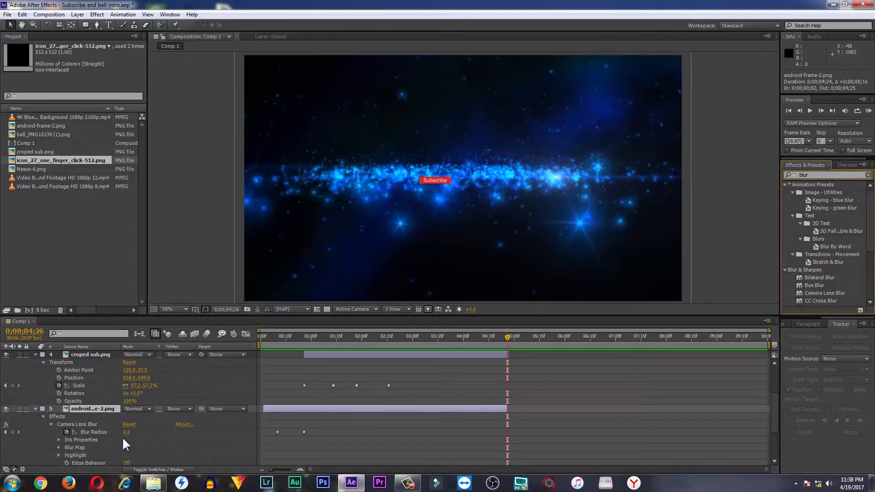
{"action": "scroll", "coordinate": [126, 445], "scroll_direction": "down", "scroll_amount": 2}
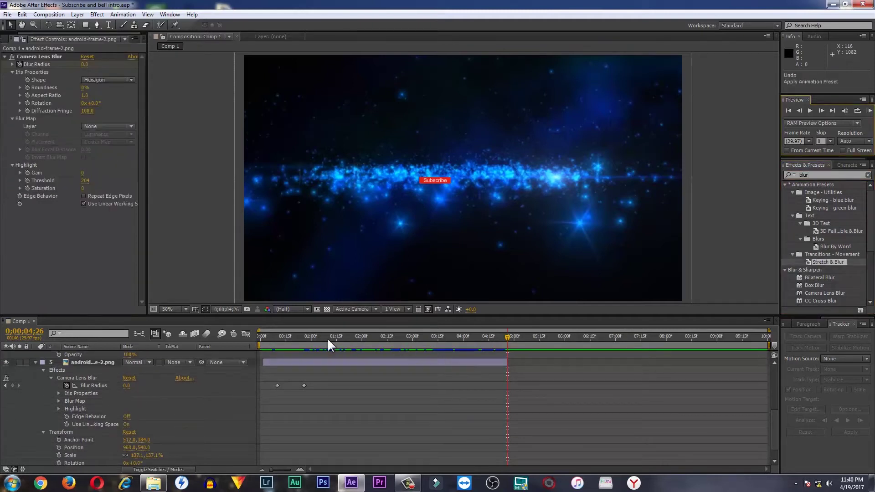
Copy the android-frame-2.png layer's 0.0 Blur Radius keyframe from 0;00;00;26 to 0;00;04;06
{"action": "left_click", "coordinate": [328, 338]}
{"action": "left_click_drag", "start_coordinate": [328, 339], "coordinate": [312, 358]}
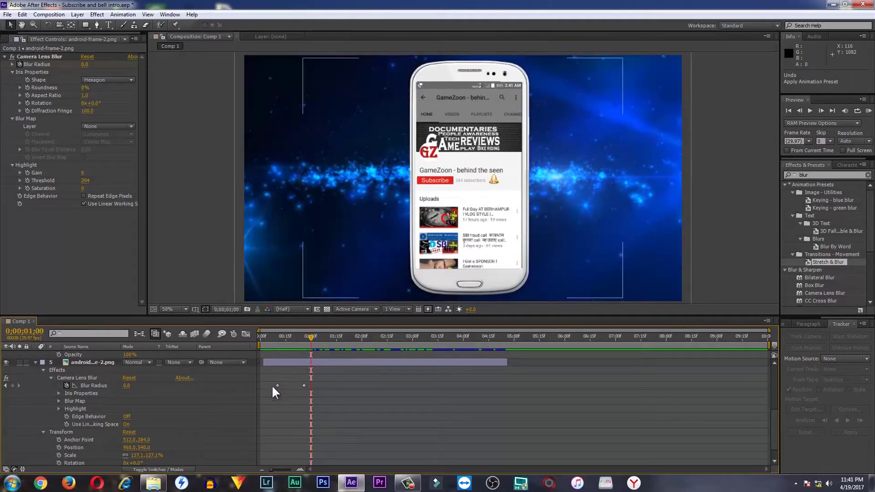
{"action": "left_click", "coordinate": [304, 387]}
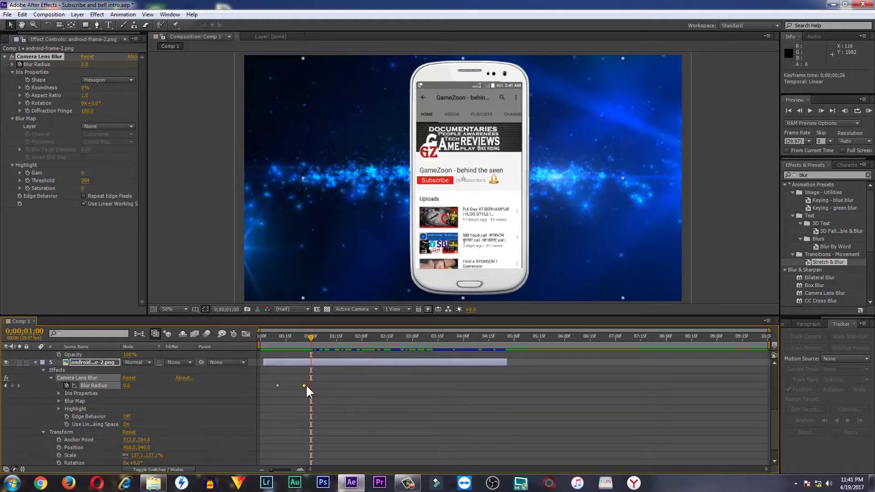
{"action": "key", "text": "ctrl+c"}
{"action": "left_click", "coordinate": [479, 342]}
{"action": "left_click_drag", "start_coordinate": [479, 342], "coordinate": [475, 342]}
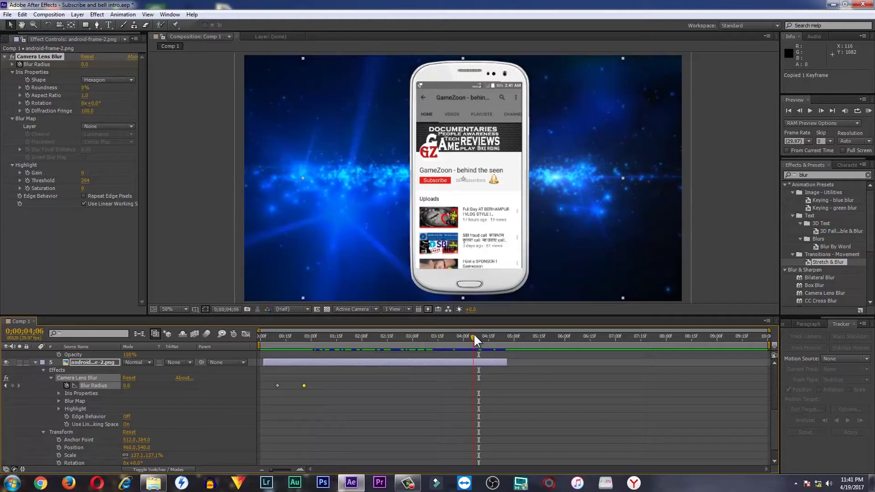
{"action": "key", "text": "ctrl+v"}
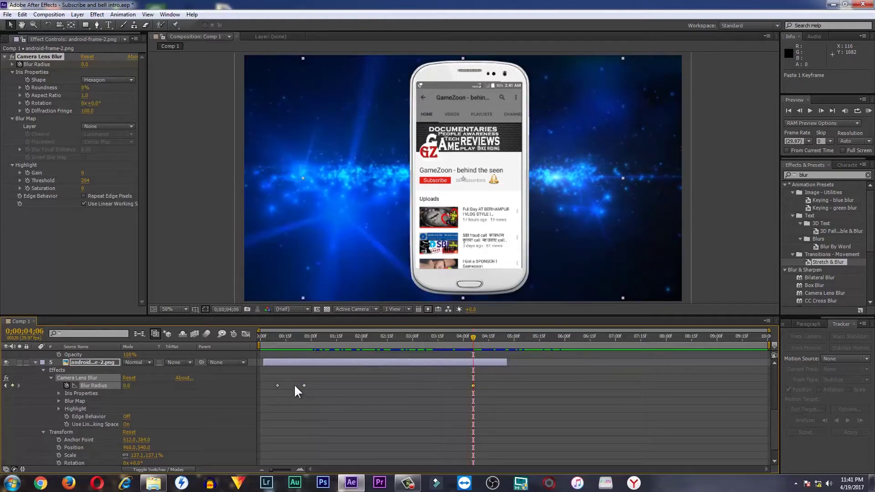
Copy the phone layer's first Blur Radius keyframe to 0;00;04;26 so the phone blurs out at its end
{"action": "left_click", "coordinate": [278, 385]}
{"action": "key", "text": "ctrl+c"}
{"action": "left_click_drag", "start_coordinate": [475, 340], "coordinate": [508, 340]}
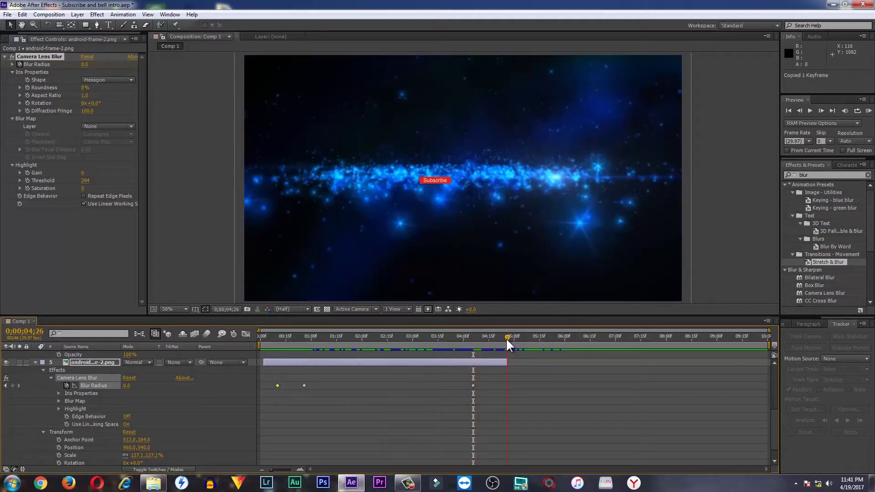
{"action": "key", "text": "ctrl+v"}
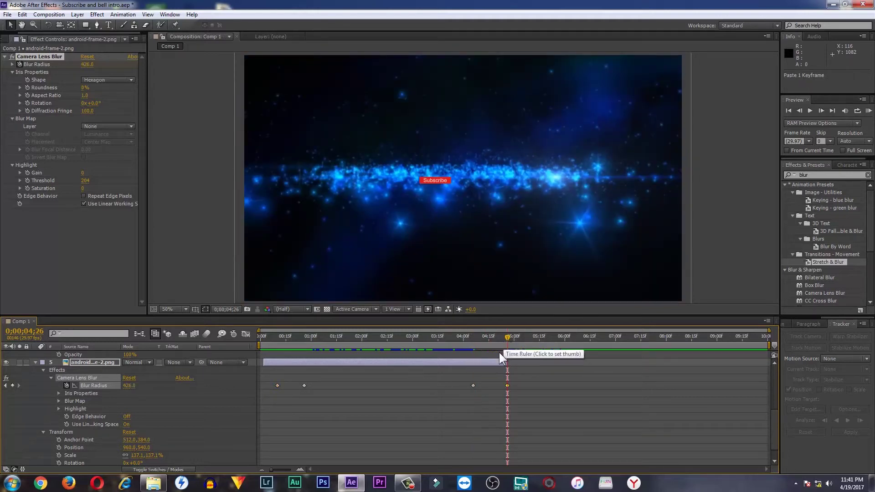
Run a RAM preview of Comp 1 to check the phone's closing blur, then stop it
{"action": "left_click", "coordinate": [467, 339]}
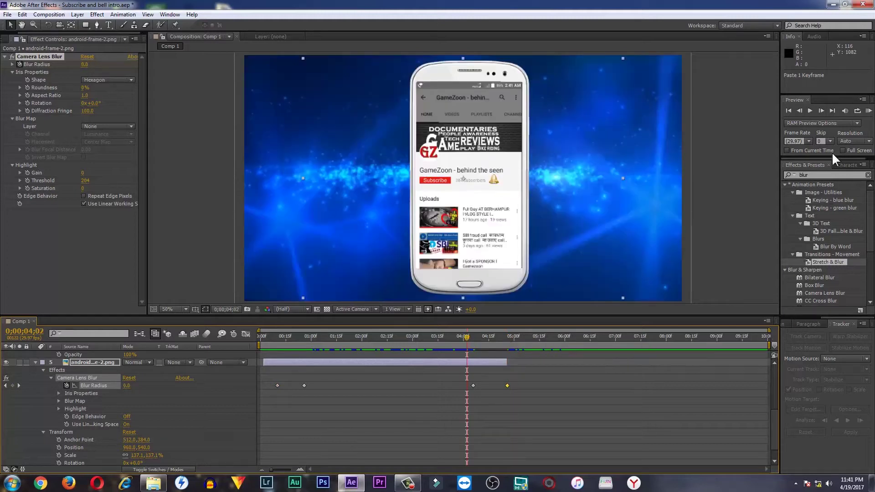
{"action": "left_click", "coordinate": [869, 111]}
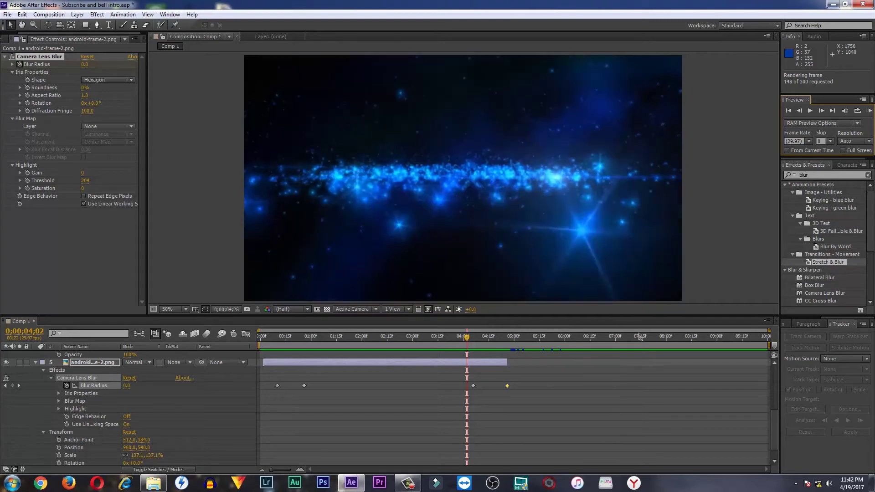
{"action": "left_click", "coordinate": [538, 261]}
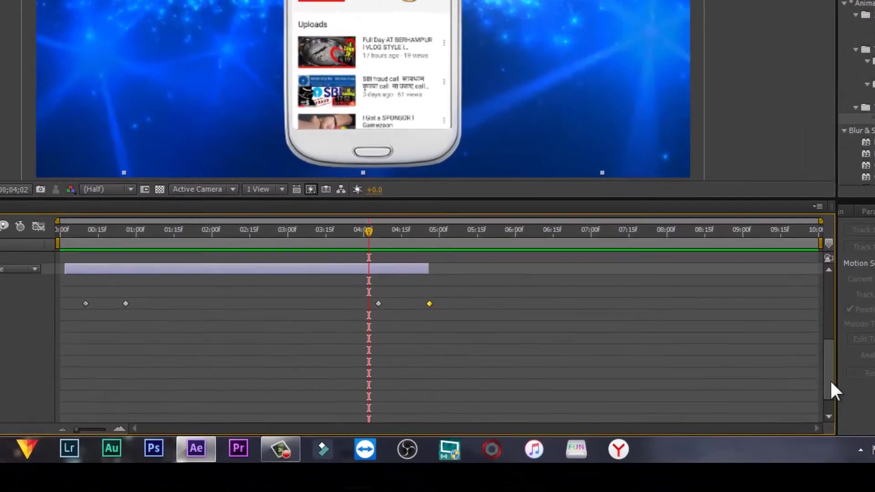
Extend the android-frame-2.png layer to about 0;00;05;28 and shift its last two Blur Radius keyframes to about 0;00;05;05 and 0;00;05;25
{"action": "scroll", "coordinate": [774, 417], "scroll_direction": "up", "scroll_amount": 4}
{"action": "scroll", "coordinate": [840, 324], "scroll_direction": "down", "scroll_amount": 5}
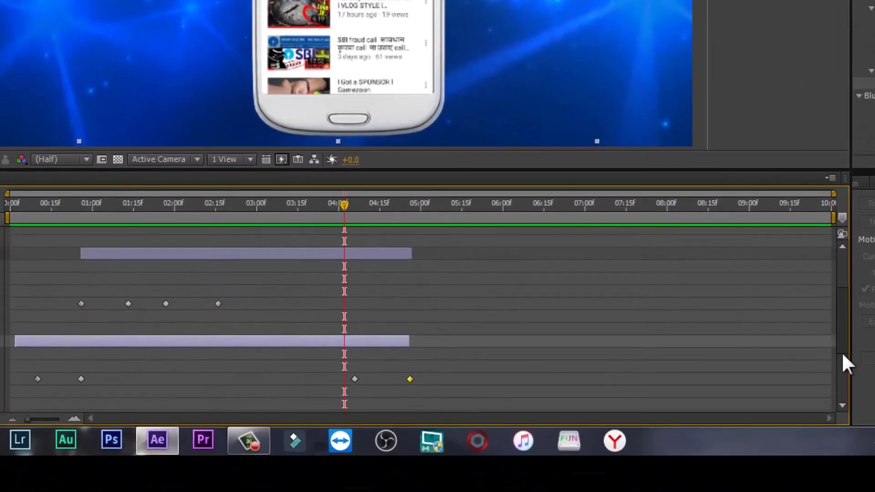
{"action": "left_click", "coordinate": [390, 313]}
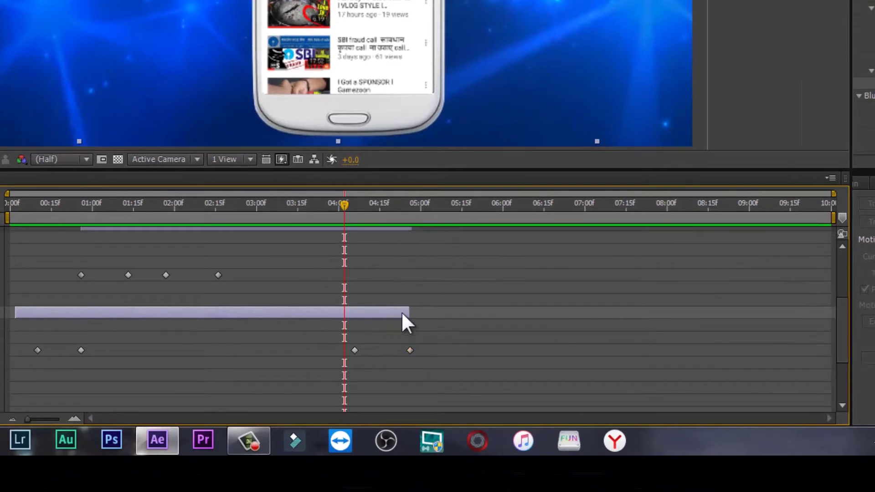
{"action": "left_click_drag", "start_coordinate": [408, 313], "coordinate": [497, 312]}
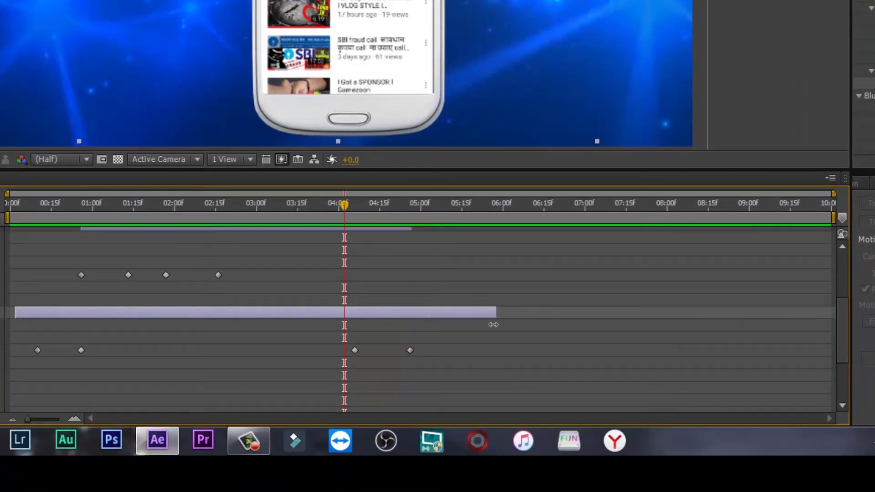
{"action": "left_click_drag", "start_coordinate": [450, 339], "coordinate": [345, 366]}
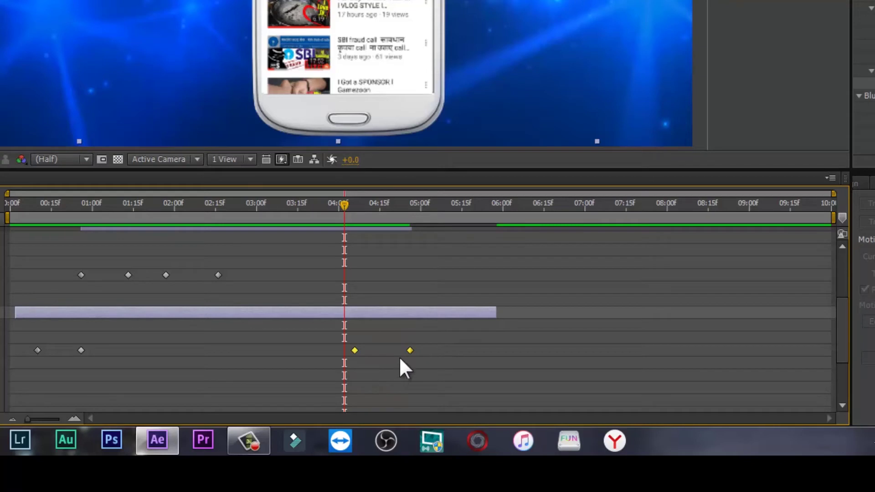
{"action": "left_click_drag", "start_coordinate": [410, 350], "coordinate": [489, 350]}
Extend the end of the croped sub.png layer to just before 6 seconds, about level with the phone layer's end
{"action": "scroll", "coordinate": [844, 310], "scroll_direction": "up", "scroll_amount": 5}
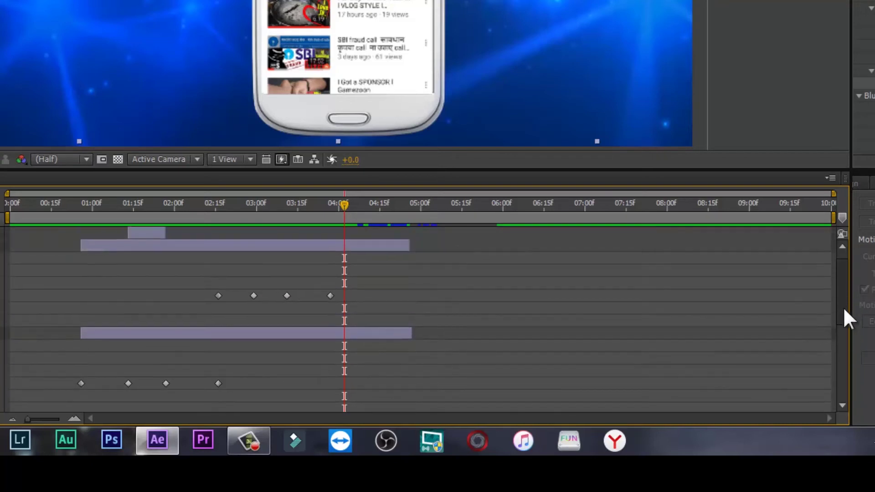
{"action": "left_click", "coordinate": [385, 283]}
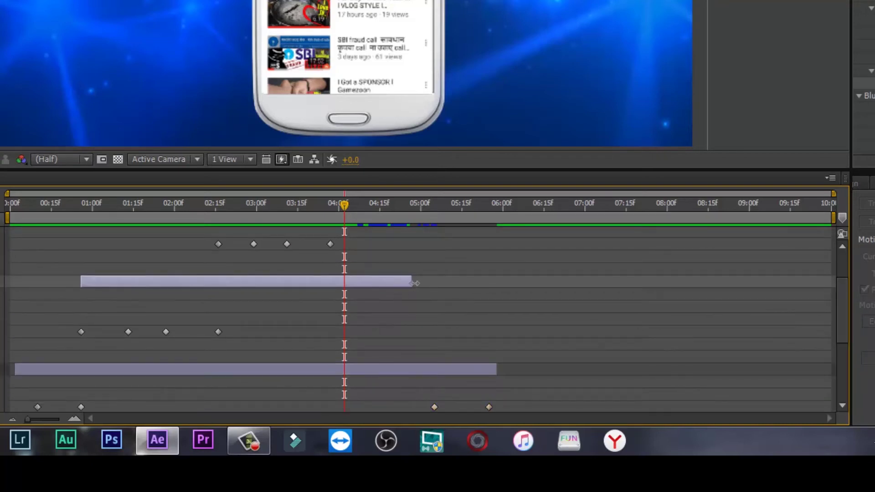
{"action": "left_click_drag", "start_coordinate": [414, 283], "coordinate": [501, 285]}
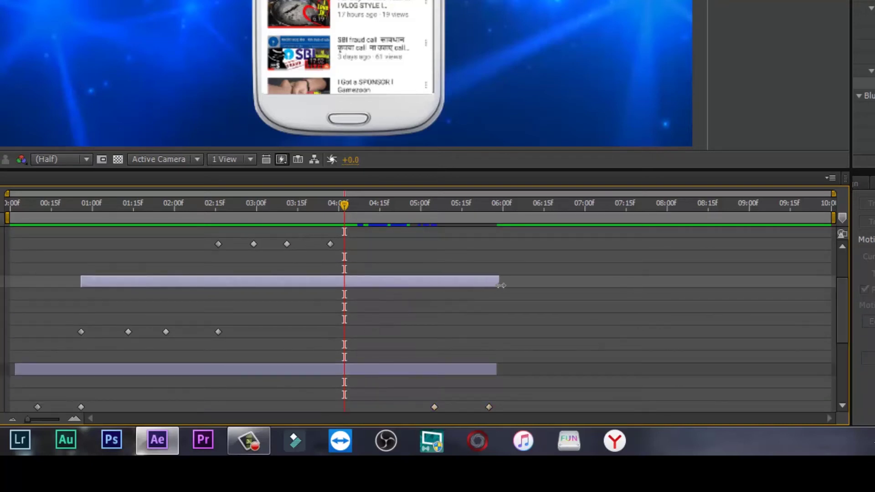
Extend the end of the bell layer to just before 6 seconds, about level with the Subscribe button and phone layers
{"action": "scroll", "coordinate": [843, 310], "scroll_direction": "up", "scroll_amount": 5}
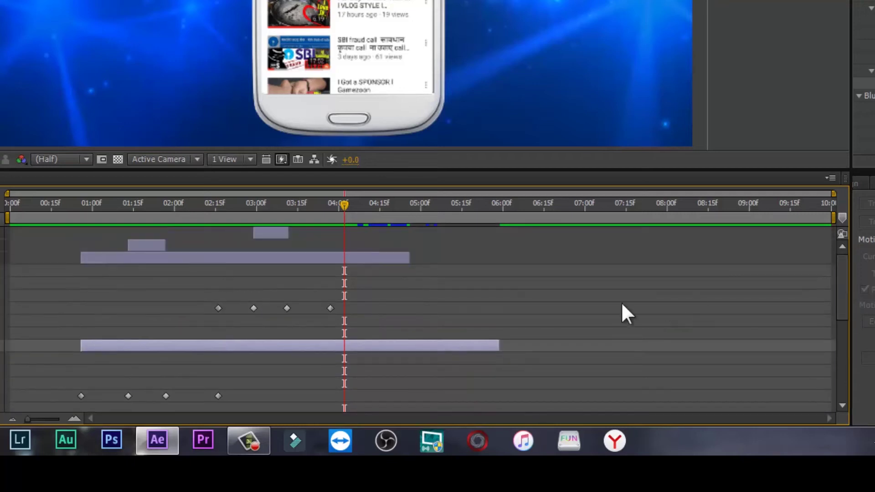
{"action": "left_click", "coordinate": [406, 259]}
{"action": "left_click_drag", "start_coordinate": [411, 258], "coordinate": [489, 264]}
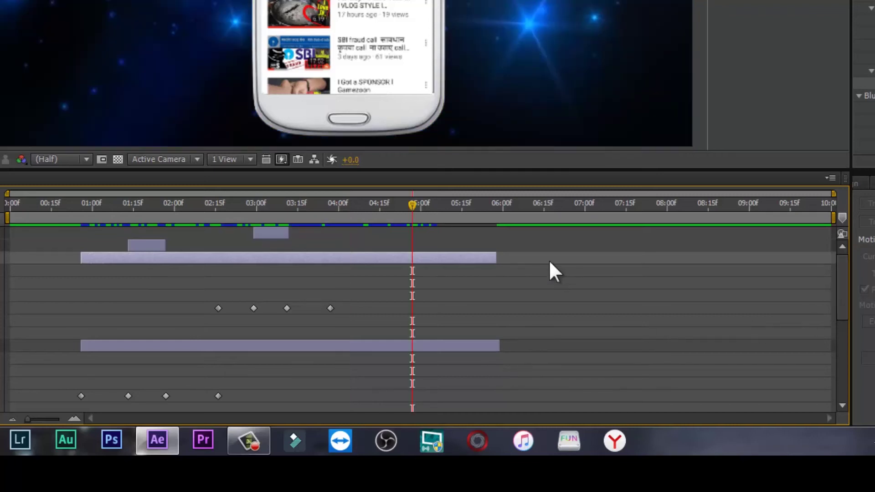
Trim the ends of the android-frame-2.png, croped sub.png and bell layers to the phone's last blur keyframe at 0;00;05;25
{"action": "left_click_drag", "start_coordinate": [491, 209], "coordinate": [495, 207]}
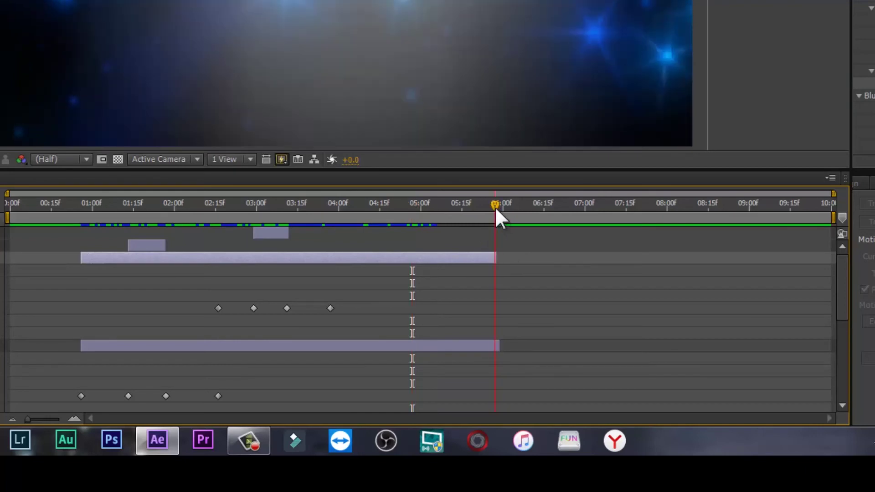
{"action": "left_click", "coordinate": [503, 345]}
{"action": "mouse_move", "coordinate": [844, 285]}
{"action": "left_mouse_down"}
{"action": "mouse_move", "coordinate": [846, 328]}
{"action": "mouse_move", "coordinate": [844, 285]}
{"action": "left_mouse_up"}
{"action": "left_click", "coordinate": [509, 255]}
{"action": "scroll", "coordinate": [846, 316], "scroll_direction": "down", "scroll_amount": 3}
{"action": "left_click_drag", "start_coordinate": [492, 207], "coordinate": [489, 221]}
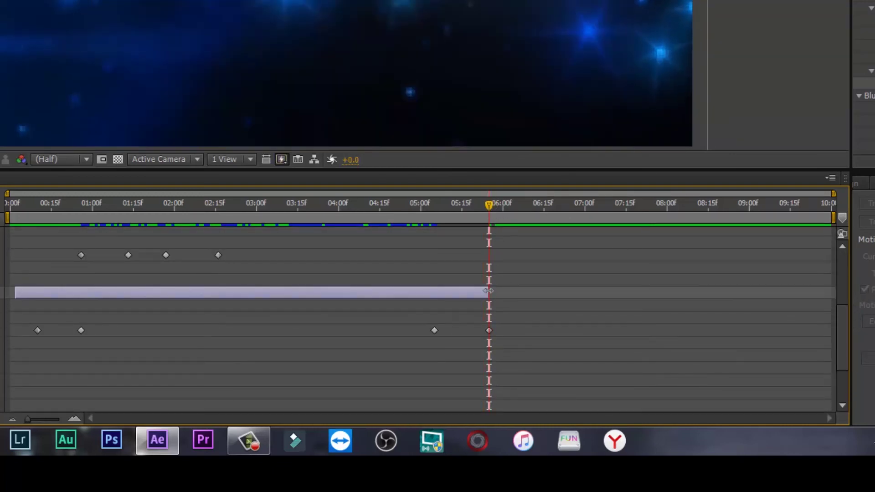
{"action": "scroll", "coordinate": [844, 340], "scroll_direction": "up", "scroll_amount": 3}
{"action": "scroll", "coordinate": [836, 280], "scroll_direction": "down", "scroll_amount": 3}
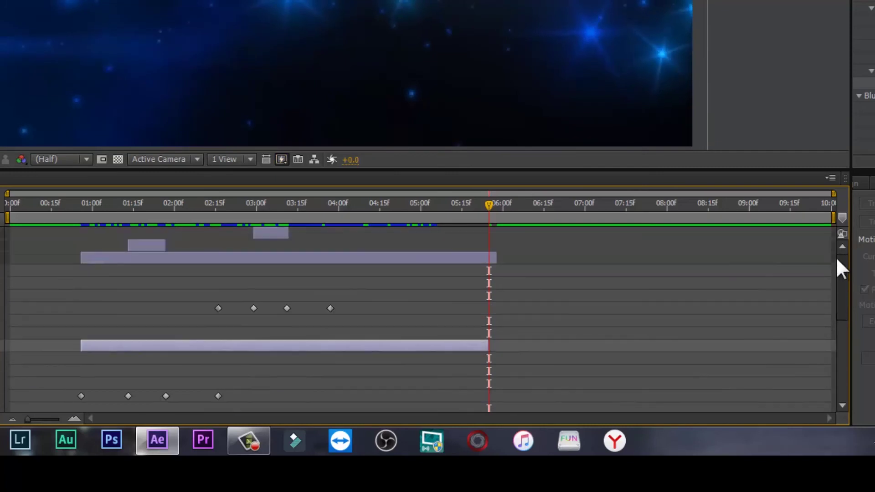
{"action": "left_click_drag", "start_coordinate": [497, 256], "coordinate": [490, 256]}
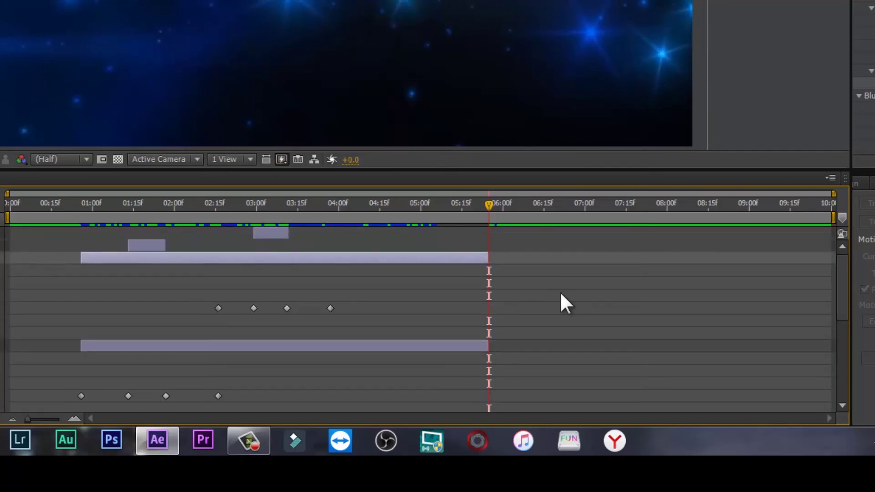
Copy the phone layer's last two Blur Radius keyframes and paste them at 0;00;05;05 onto the bell and croped sub.png layers
{"action": "scroll", "coordinate": [854, 275], "scroll_direction": "down", "scroll_amount": 3}
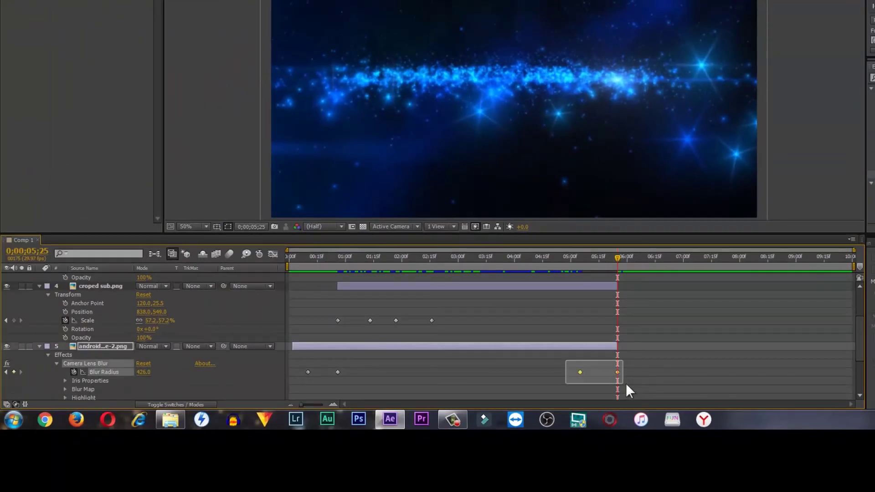
{"action": "left_click_drag", "start_coordinate": [627, 391], "coordinate": [628, 390]}
{"action": "left_click_drag", "start_coordinate": [572, 256], "coordinate": [580, 261]}
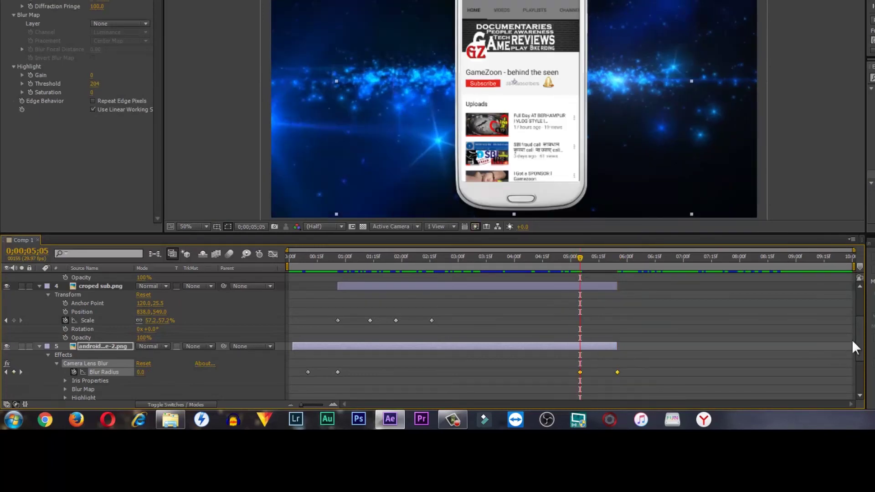
{"action": "scroll", "coordinate": [849, 335], "scroll_direction": "up", "scroll_amount": 3}
{"action": "left_click", "coordinate": [608, 293]}
{"action": "left_click", "coordinate": [595, 363]}
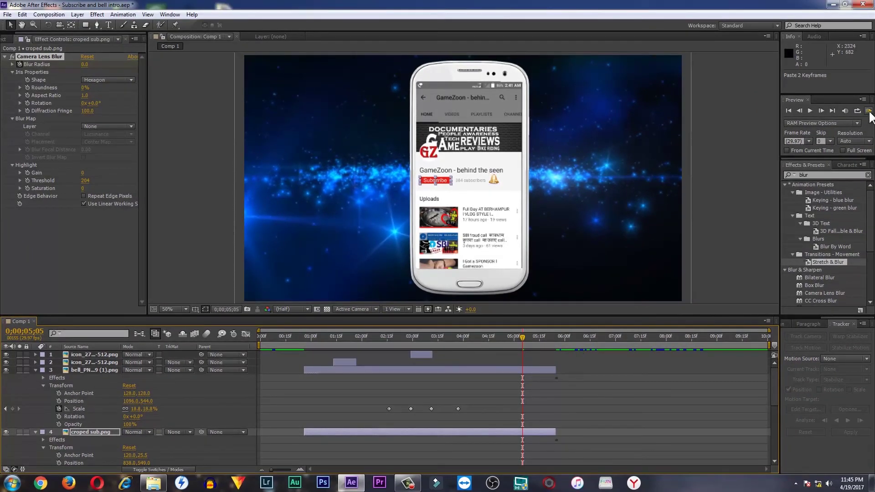
{"action": "scroll", "coordinate": [642, 378], "scroll_direction": "down", "scroll_amount": 4}
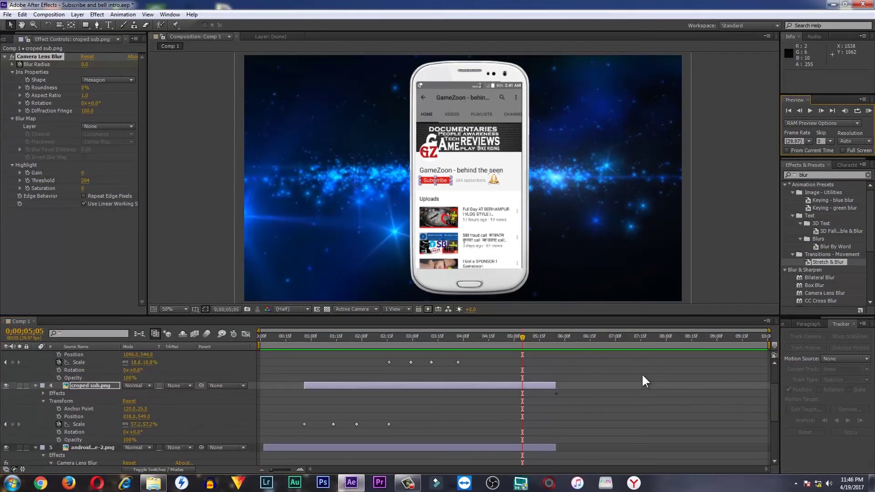